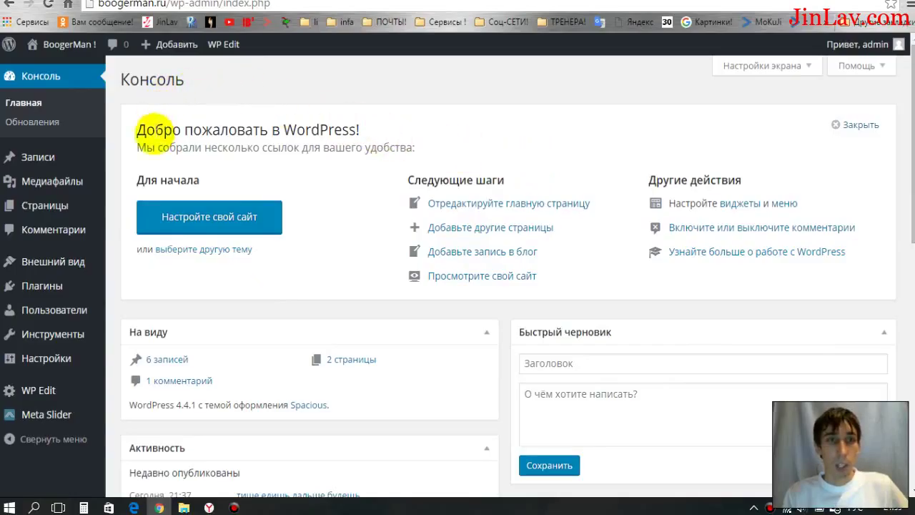
- Open the Виджеты screen in the site's appearance settings
mouse_move(85, 269)
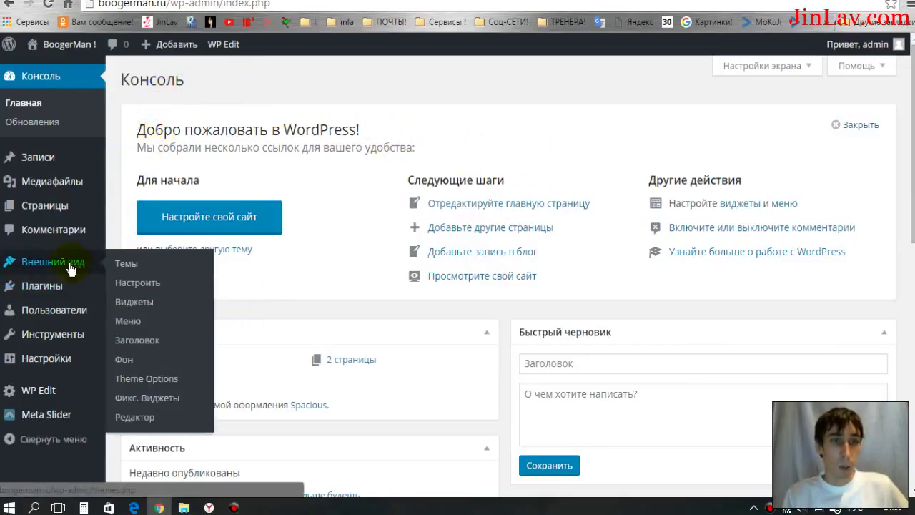
left_click(129, 304)
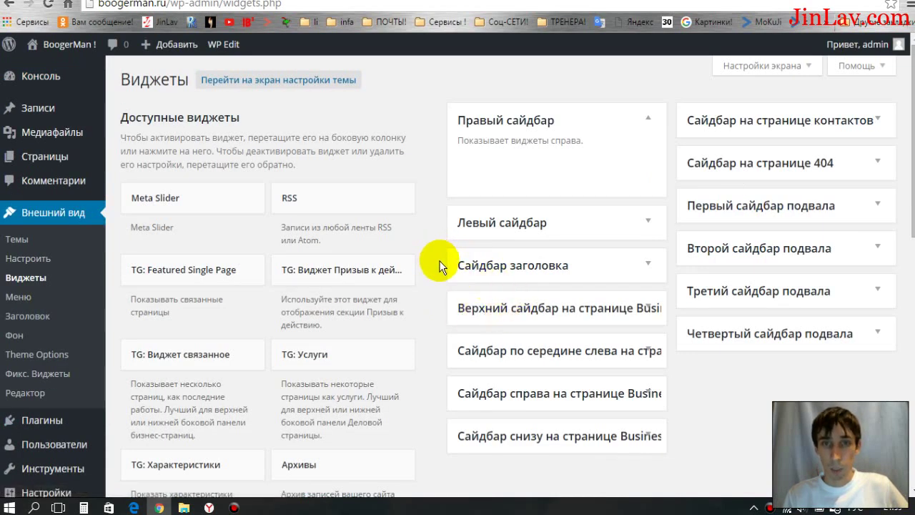
scroll(440, 261, "down", 3)
scroll(439, 262, "up", 3)
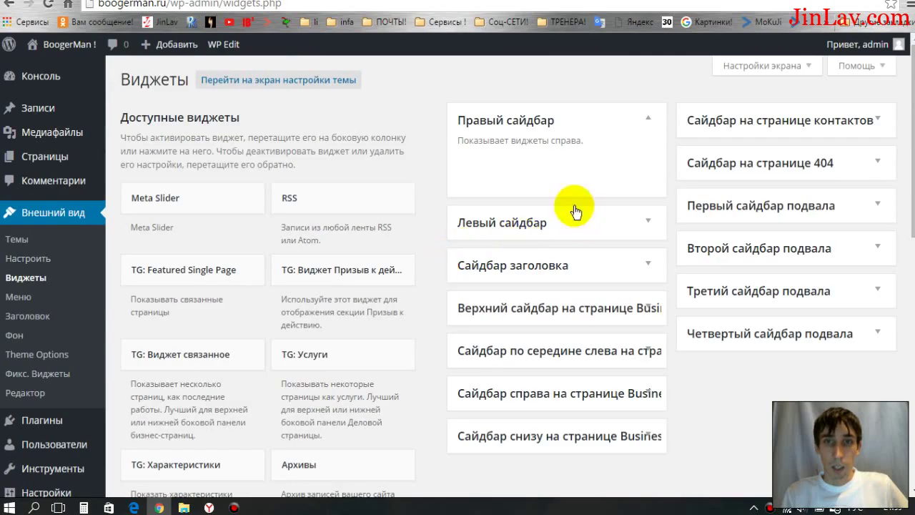
- Expand the Левый сайдбар and Сайдбар заголовка widget areas, and open the site's front page
left_click(649, 120)
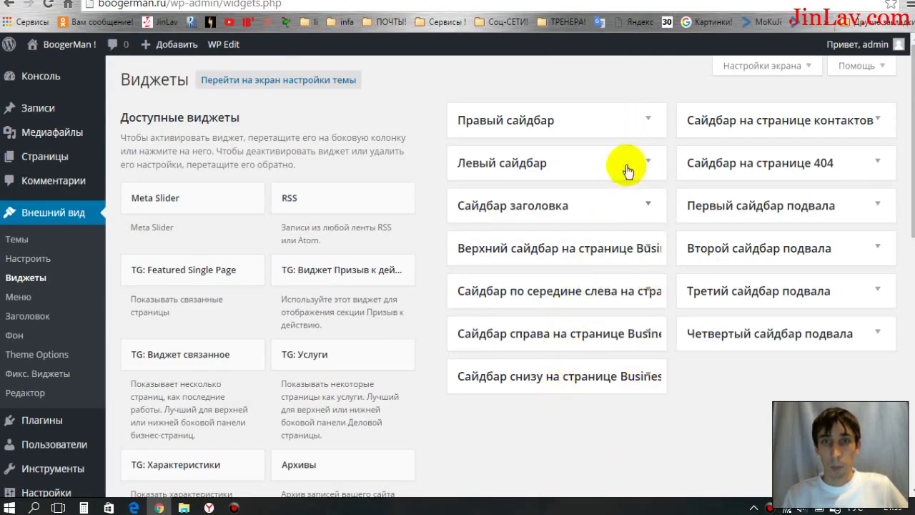
left_click(648, 120)
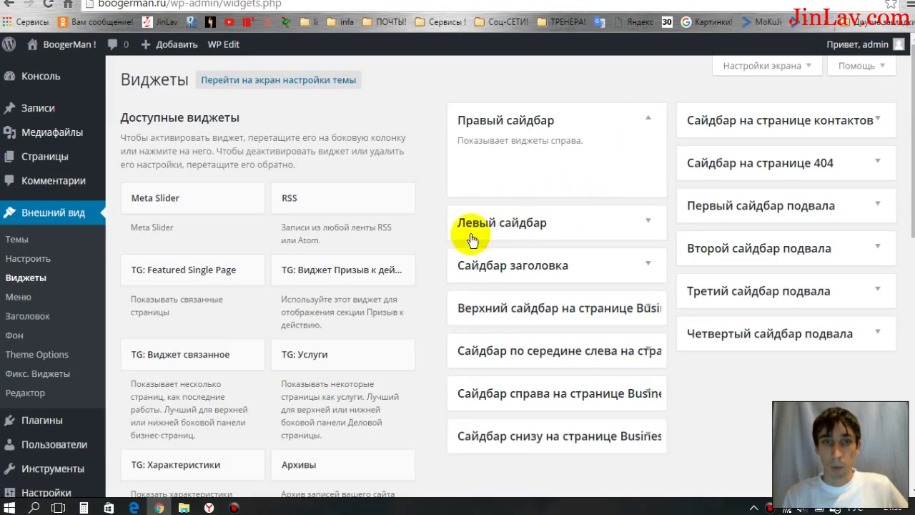
left_click(648, 226)
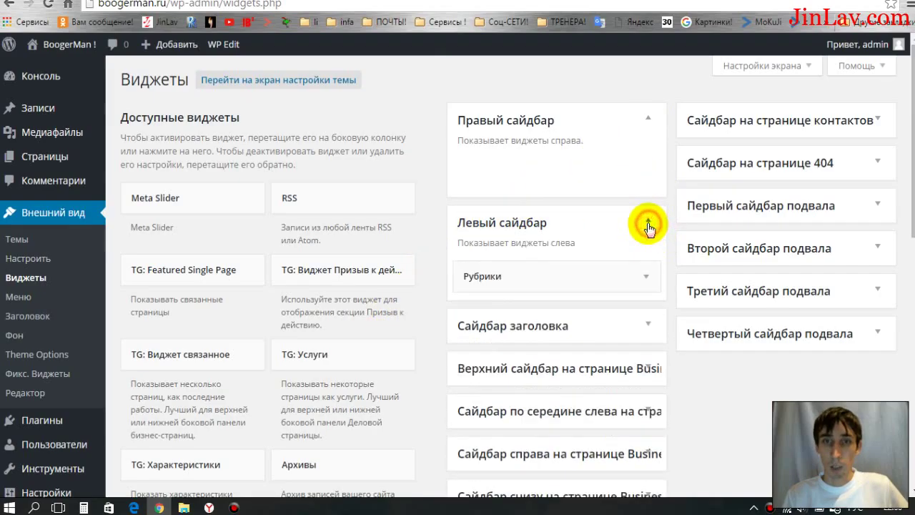
scroll(415, 329, "down", 4)
scroll(419, 327, "up", 3)
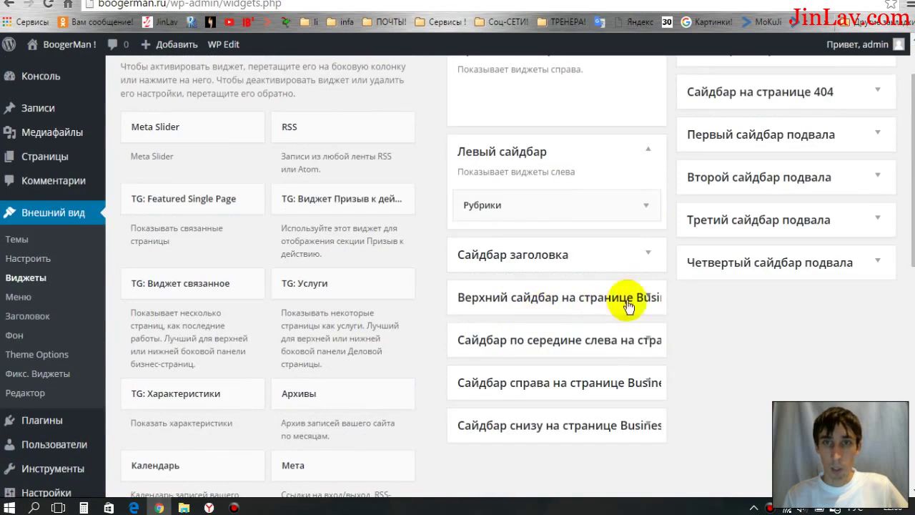
left_click(648, 258)
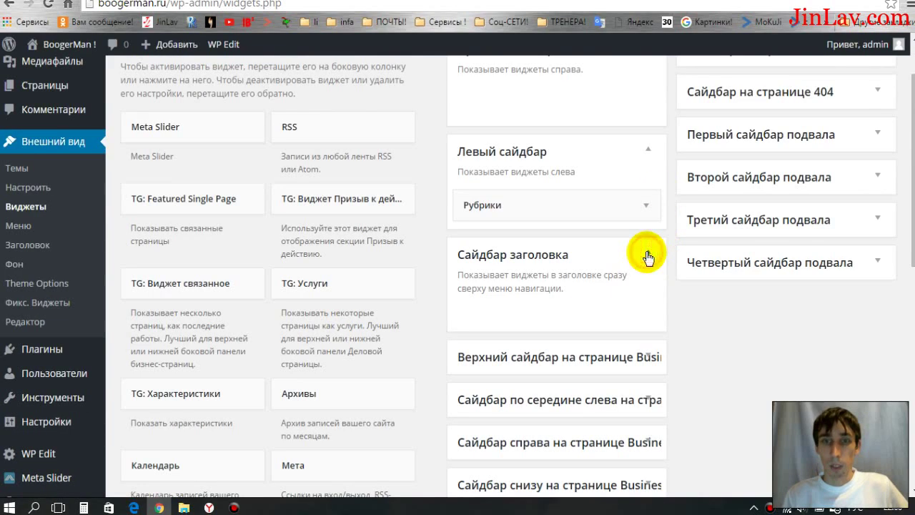
scroll(533, 304, "up", 1)
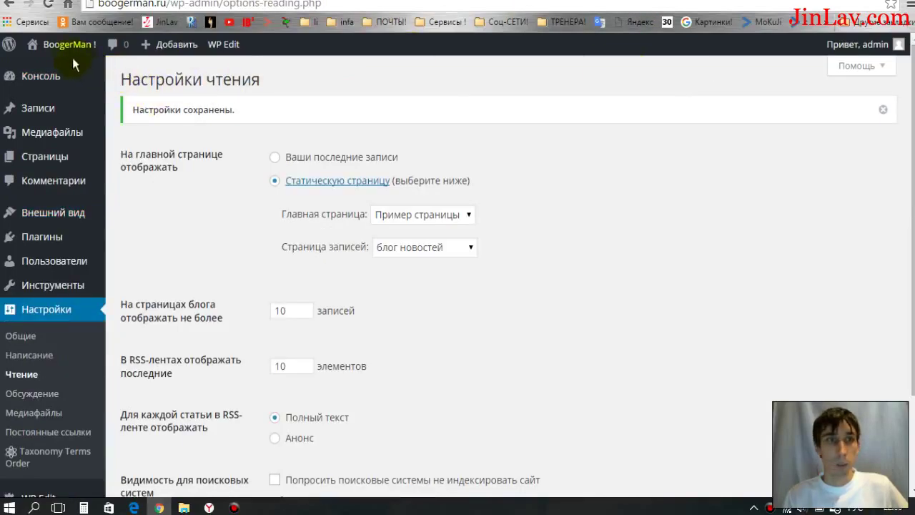
left_click(62, 47)
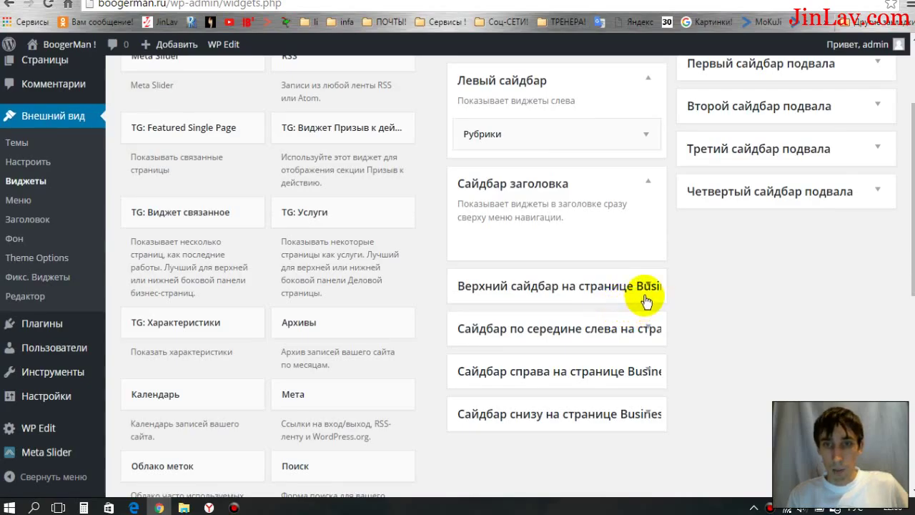
- Check the descriptions of the top, middle-left and right Business page sidebars, collapsing each one again
left_click(647, 285)
left_click(647, 286)
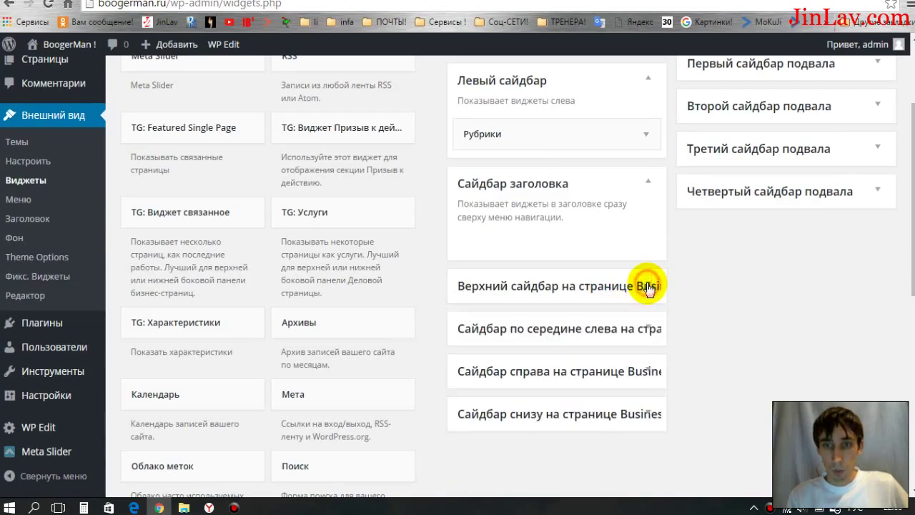
left_click(648, 333)
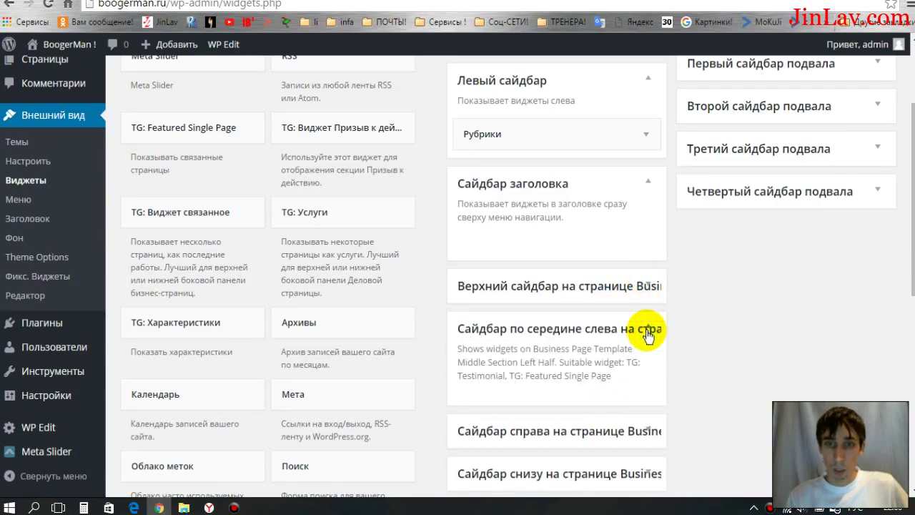
left_click(646, 330)
scroll(645, 326, "down", 1)
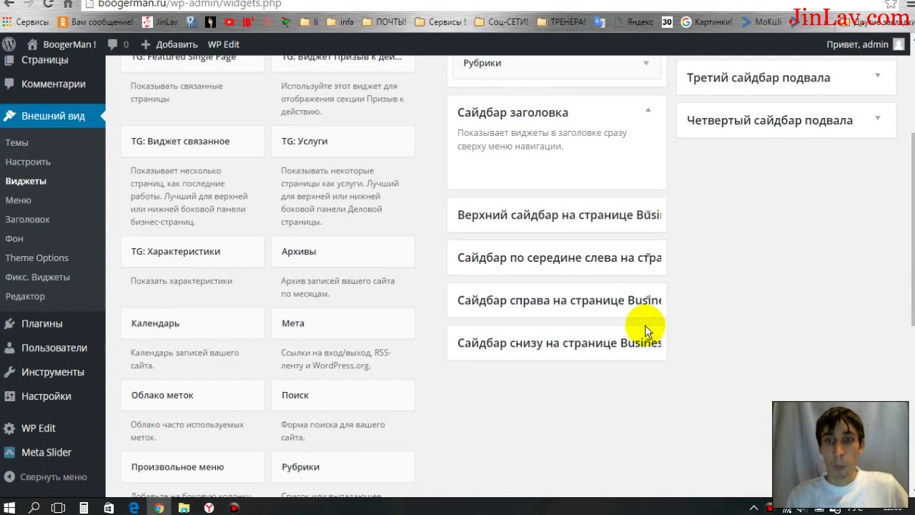
left_click(648, 302)
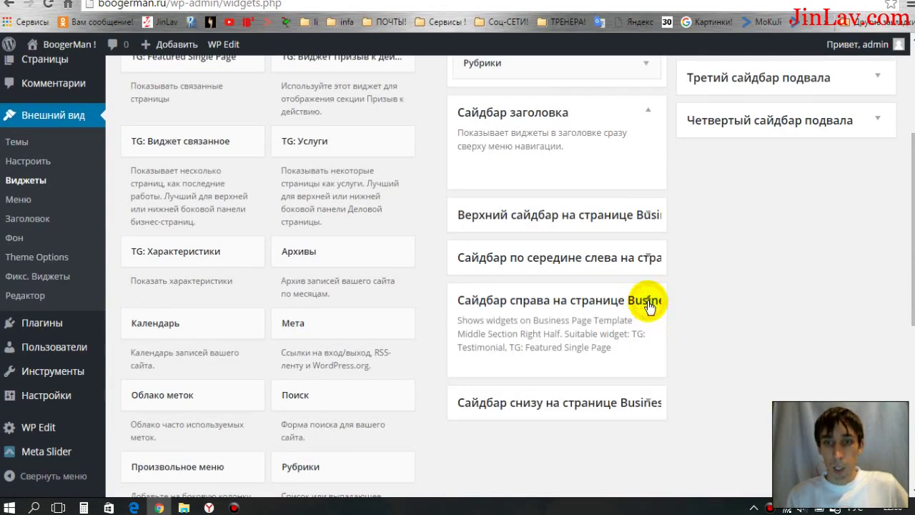
left_click(649, 302)
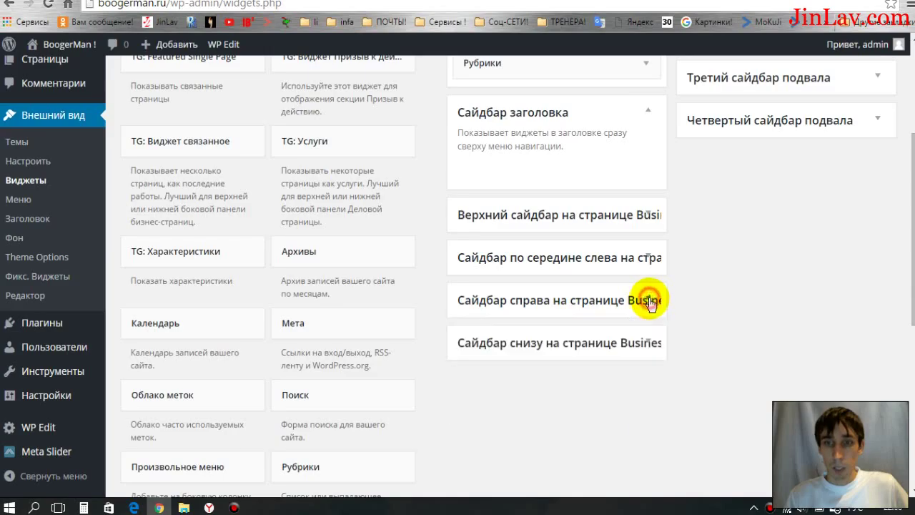
- Check the description of the bottom Business page sidebar and recheck the right and middle-left ones, leaving them collapsed
scroll(649, 301, "down", 1)
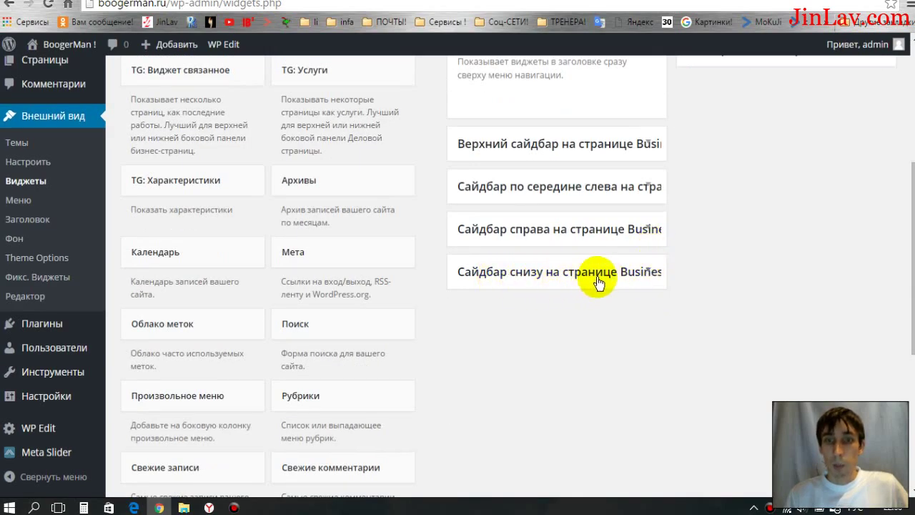
left_click(648, 271)
scroll(647, 338, "up", 1)
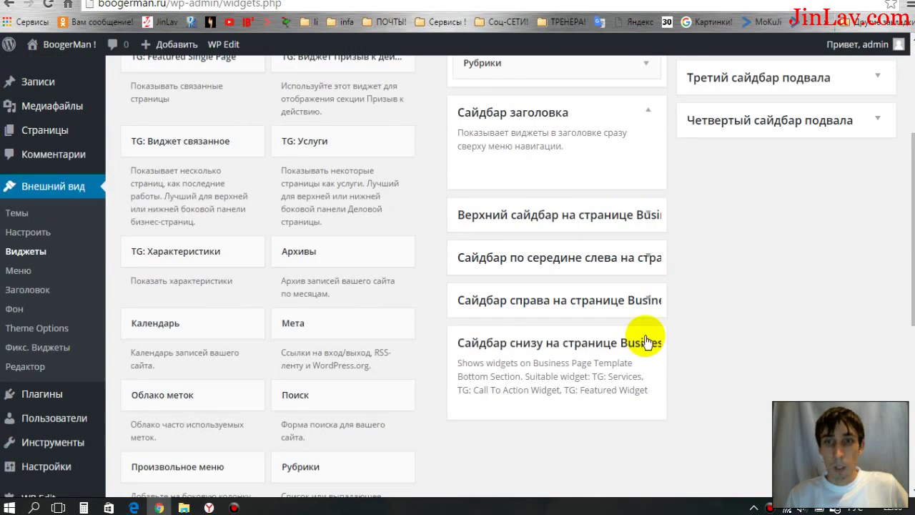
left_click(646, 345)
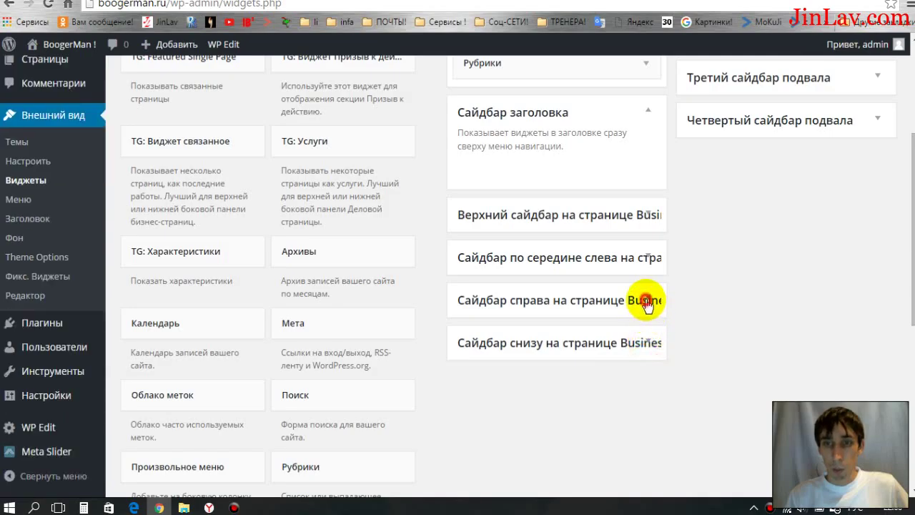
left_click(648, 298)
left_click(648, 300)
left_click(650, 259)
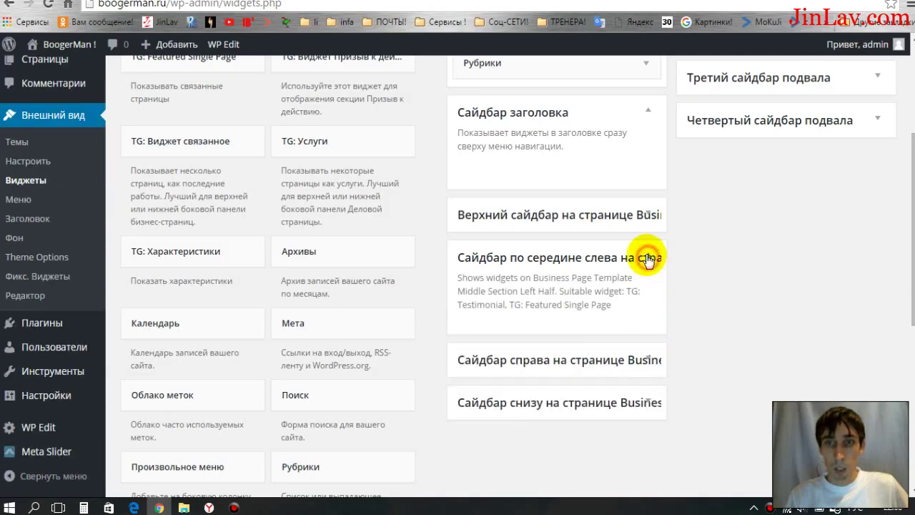
left_click(650, 258)
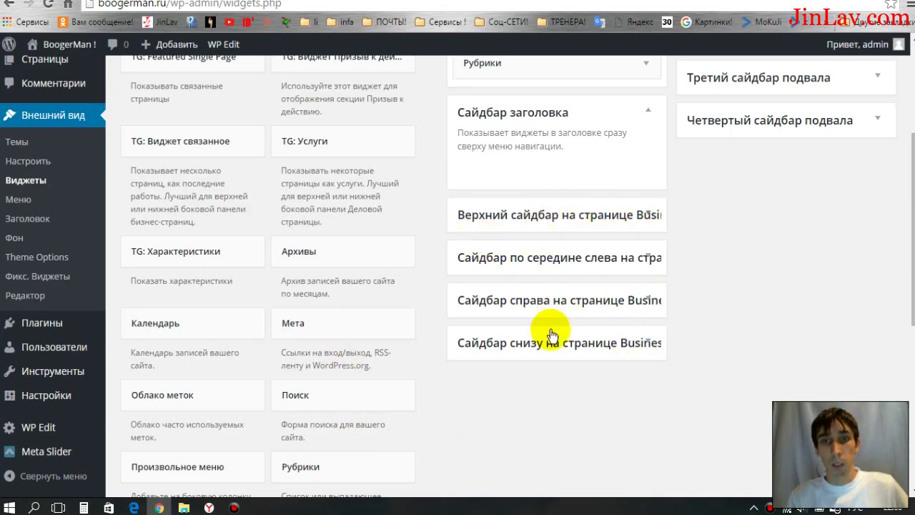
- Examine the site's front page from its header down through the page content
scroll(583, 243, "up", 2)
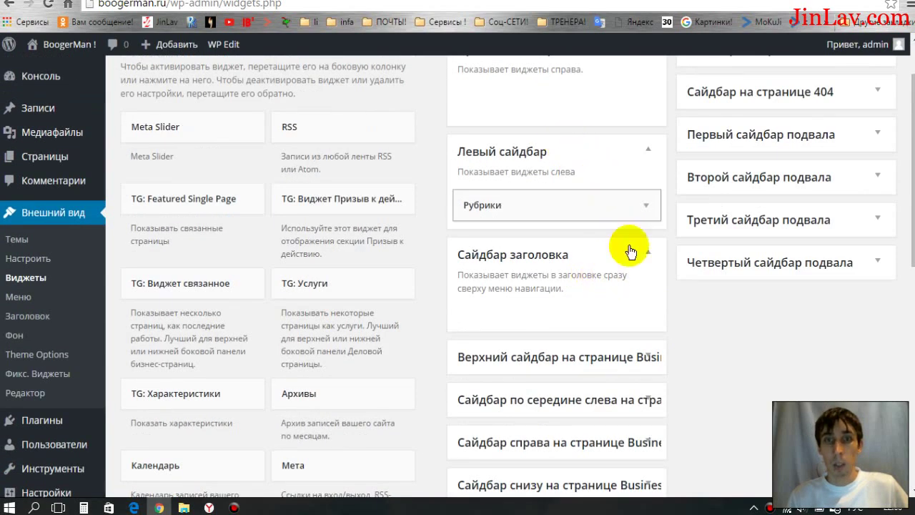
scroll(643, 279, "up", 1)
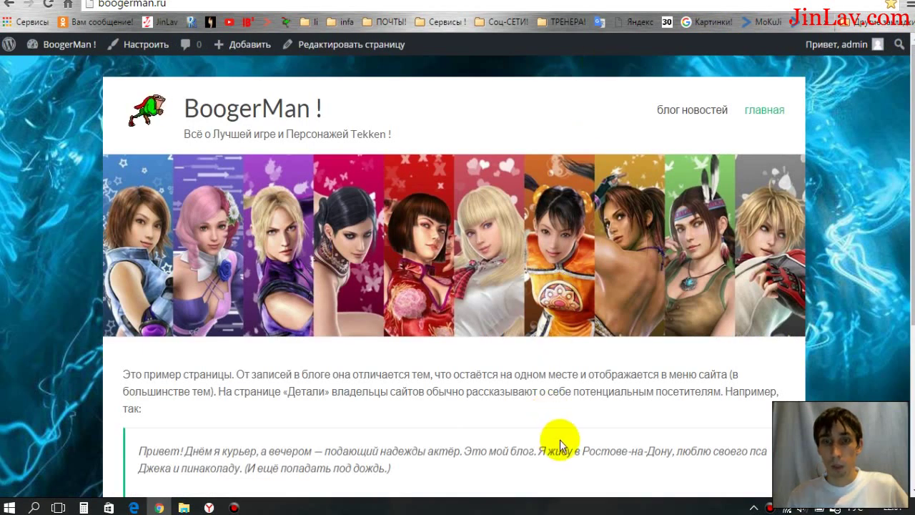
scroll(562, 439, "down", 4)
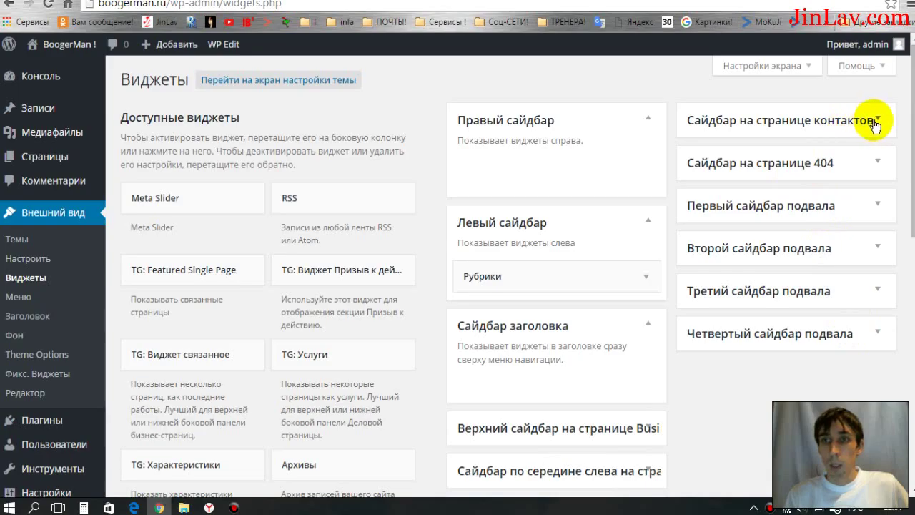
- Look through the sidebar areas and the whole list of available widgets on the Виджеты screen
scroll(796, 393, "down", 3)
scroll(796, 393, "up", 3)
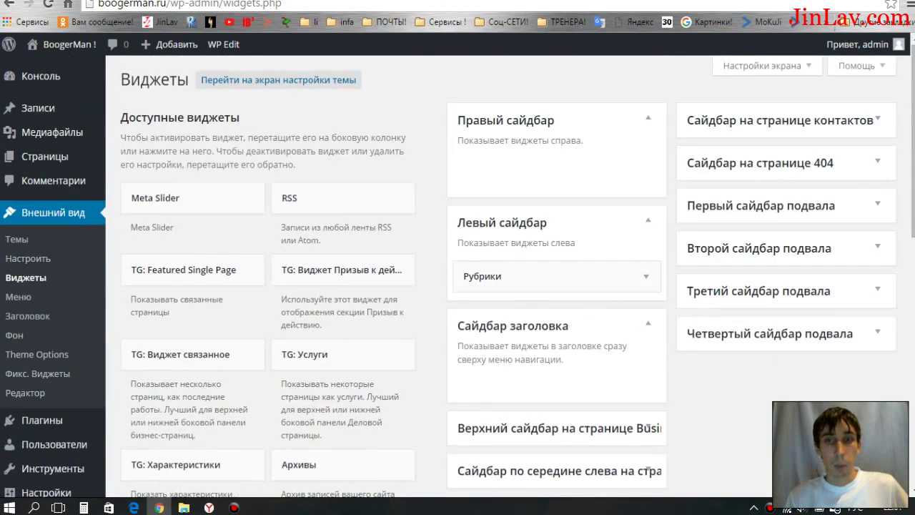
scroll(500, 286, "down", 2)
scroll(500, 286, "up", 2)
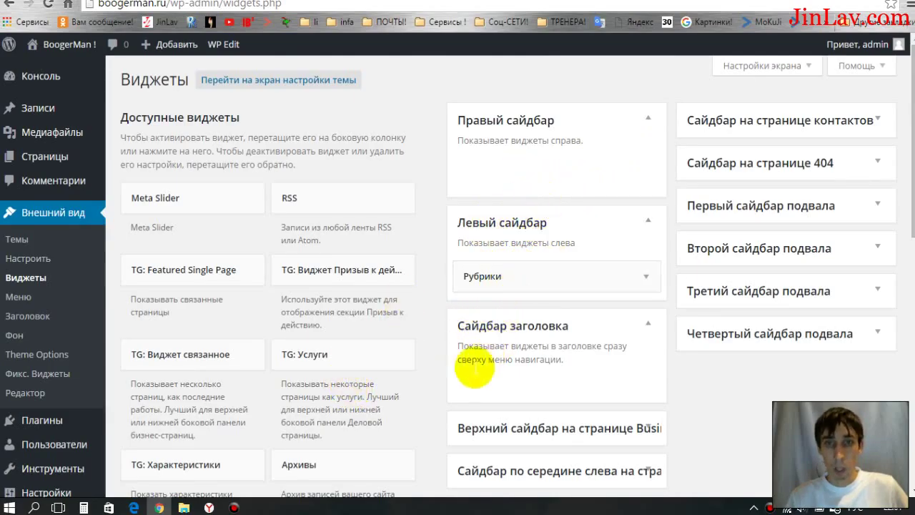
scroll(428, 400, "down", 1)
scroll(358, 351, "up", 1)
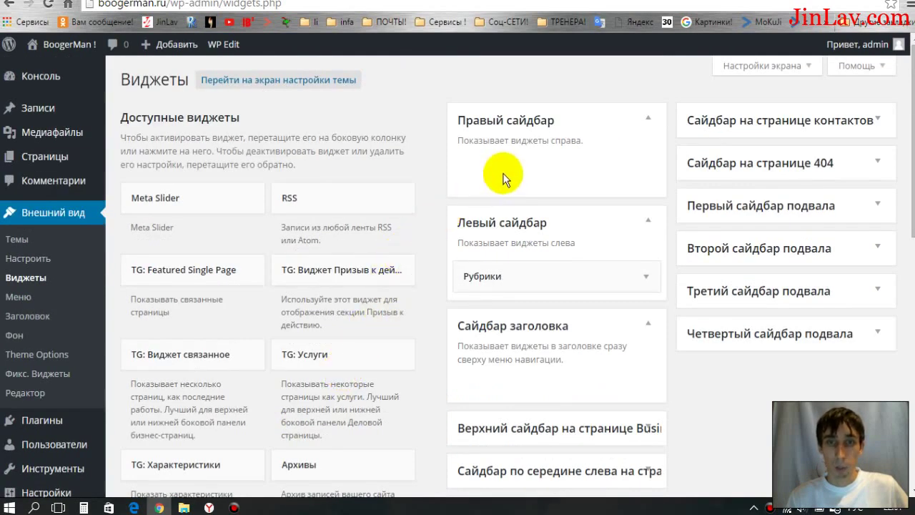
scroll(486, 236, "down", 1)
scroll(414, 351, "down", 1)
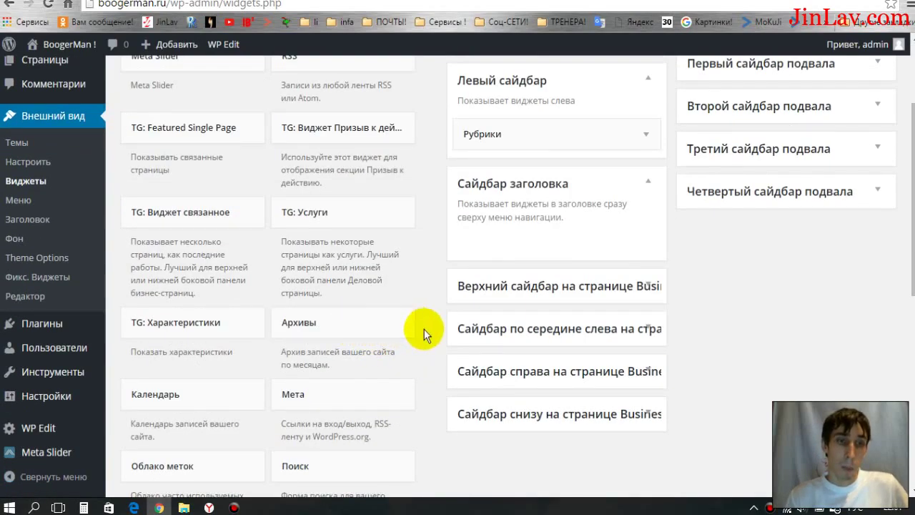
scroll(424, 328, "down", 1)
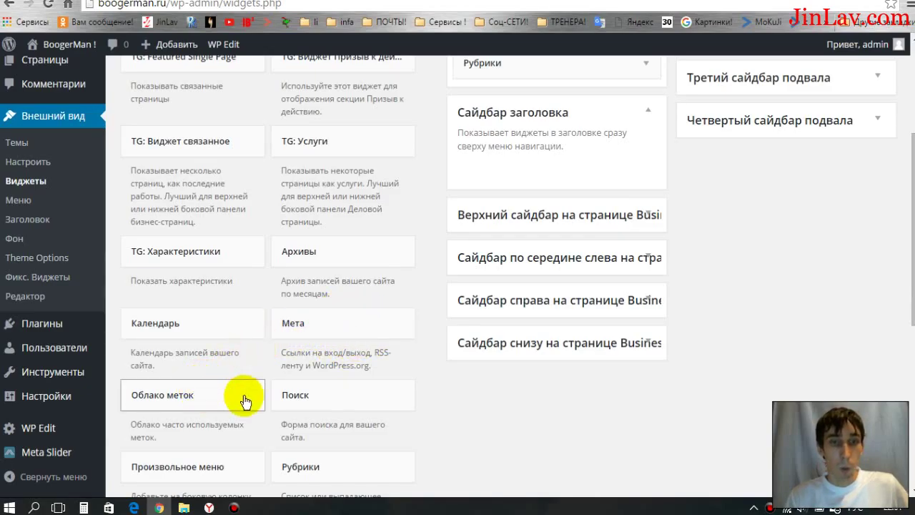
scroll(326, 396, "down", 1)
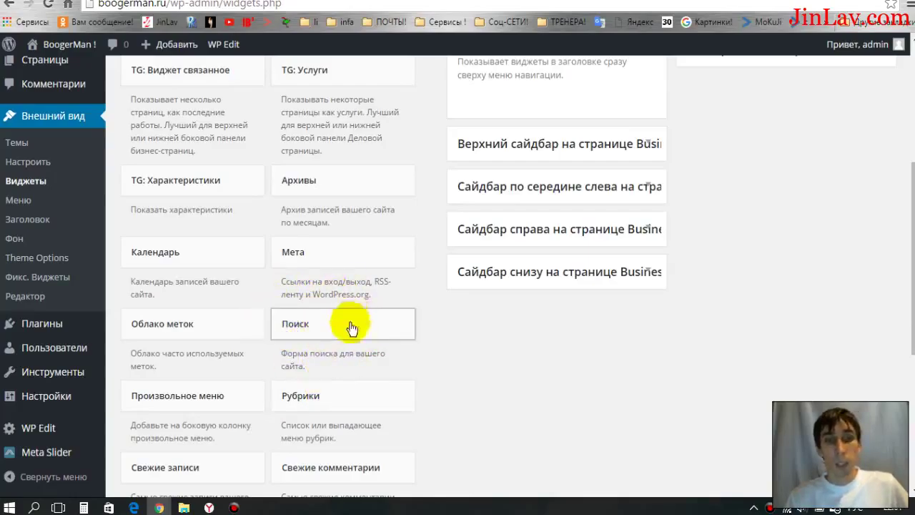
scroll(419, 346, "down", 1)
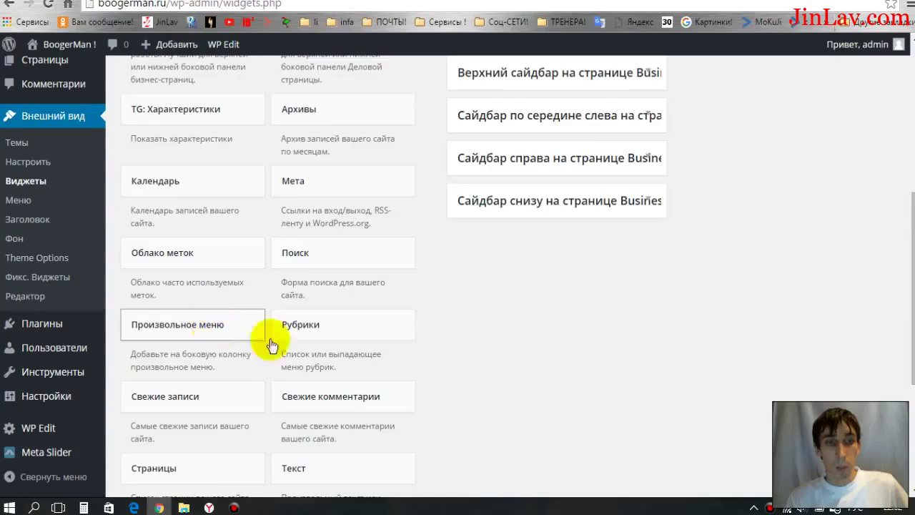
scroll(465, 384, "down", 1)
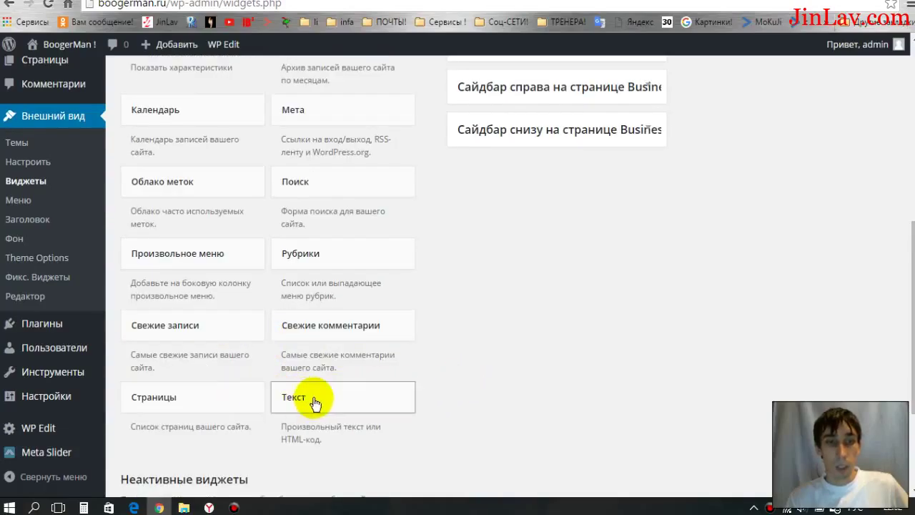
- Add the Текст widget to the Четвертый сайдбар подвала area
scroll(350, 403, "up", 1)
scroll(358, 403, "down", 1)
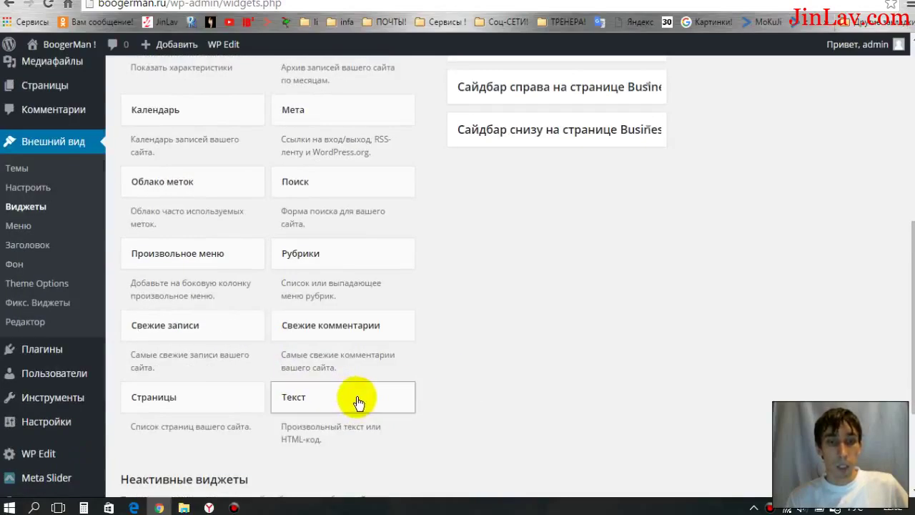
left_click_drag(348, 404, 772, 398)
scroll(501, 345, "up", 6)
scroll(688, 402, "down", 1)
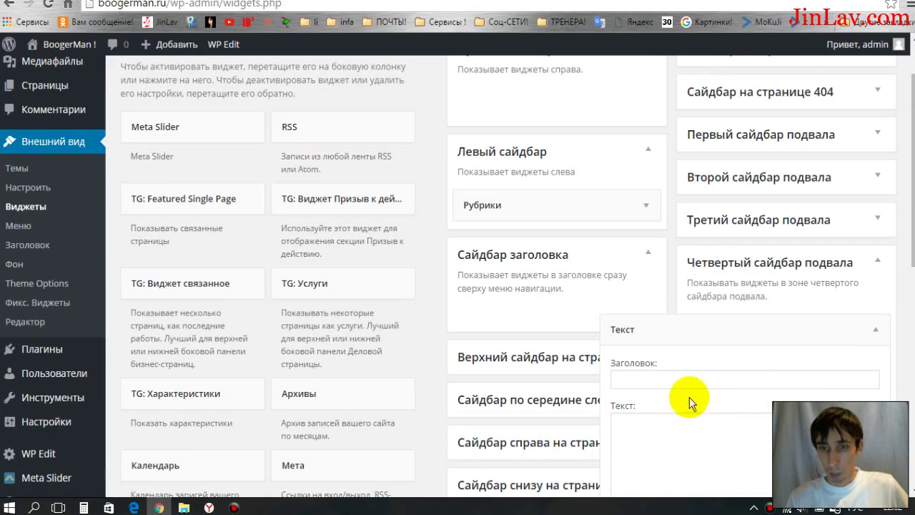
- Fill in the new Текст widget with the title "арпаврап" and the text "варврераер"
left_click(675, 380)
type("арпаврап")
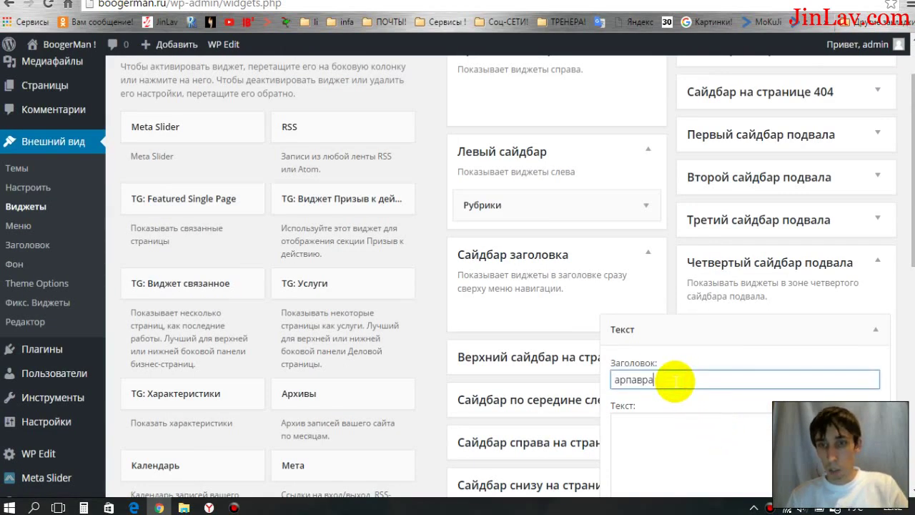
scroll(675, 380, "down", 2)
left_click(671, 378)
type("варврераер")
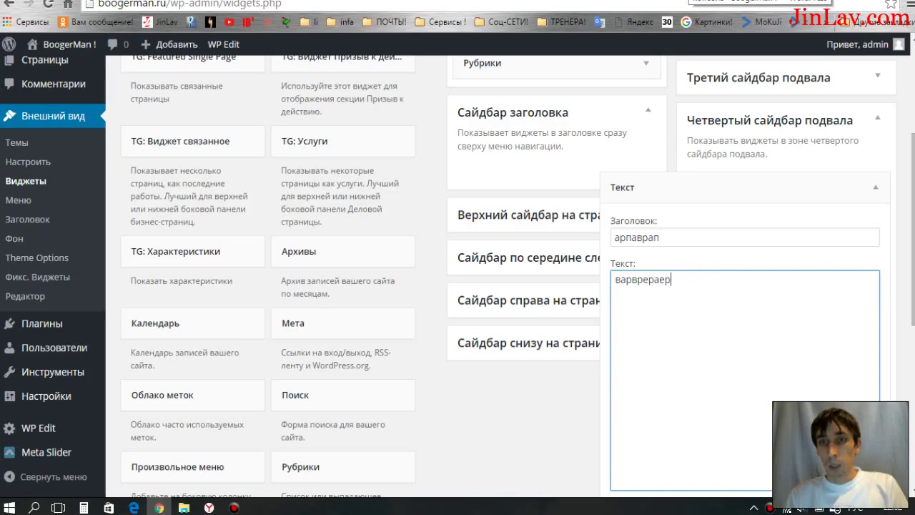
- Extend the Текст widget's text to "варврераерапрепо" and save the widget
scroll(714, 275, "down", 2)
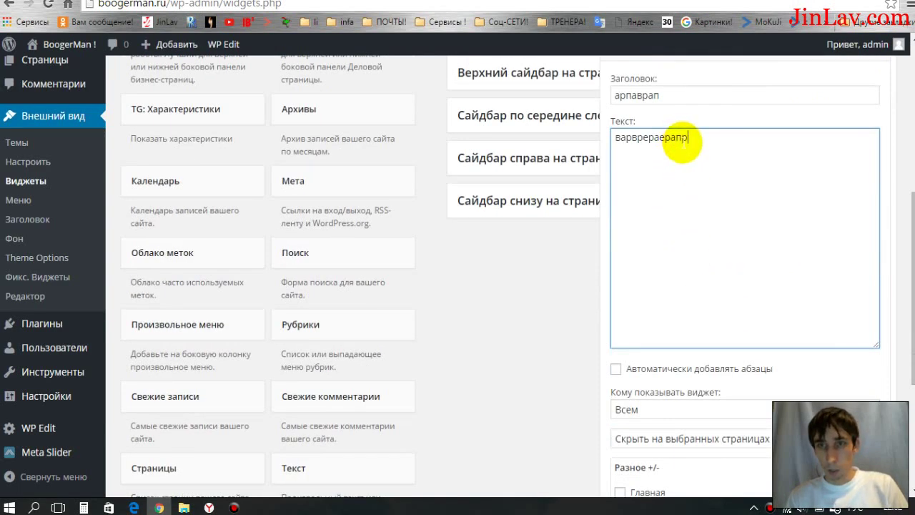
scroll(584, 319, "down", 3)
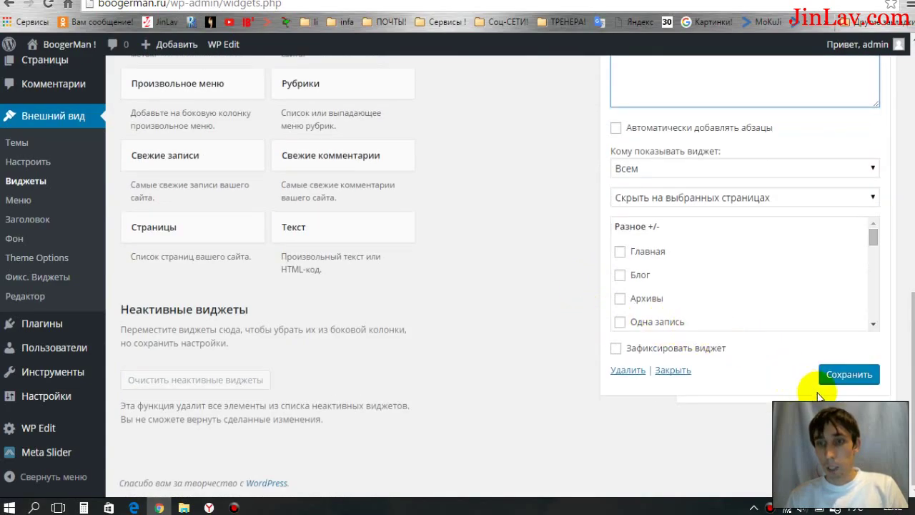
left_click(840, 377)
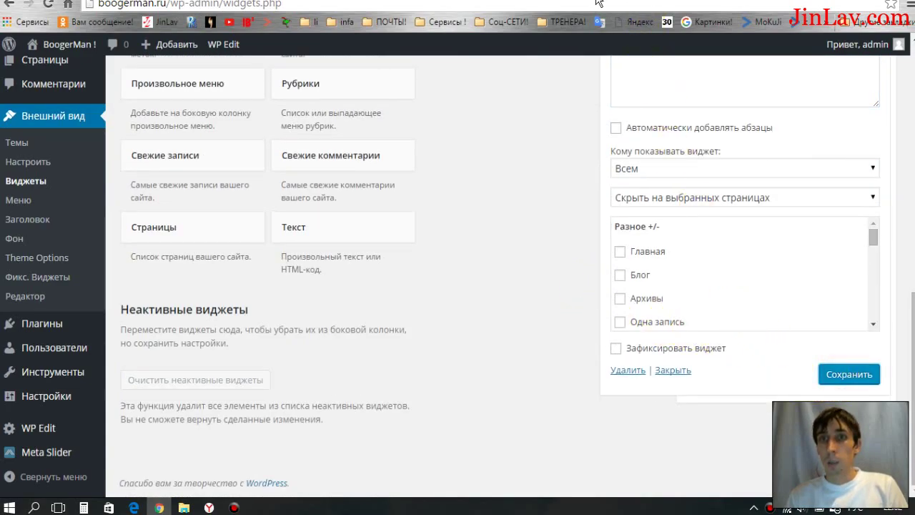
- Reload the site's front page and check whether the saved footer text widget shows up
left_click(597, 2)
left_click(49, 4)
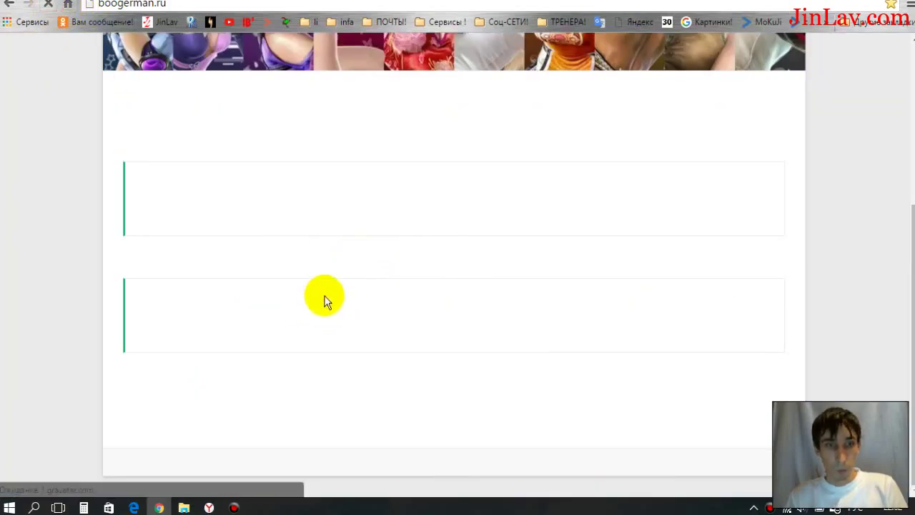
scroll(304, 322, "up", 5)
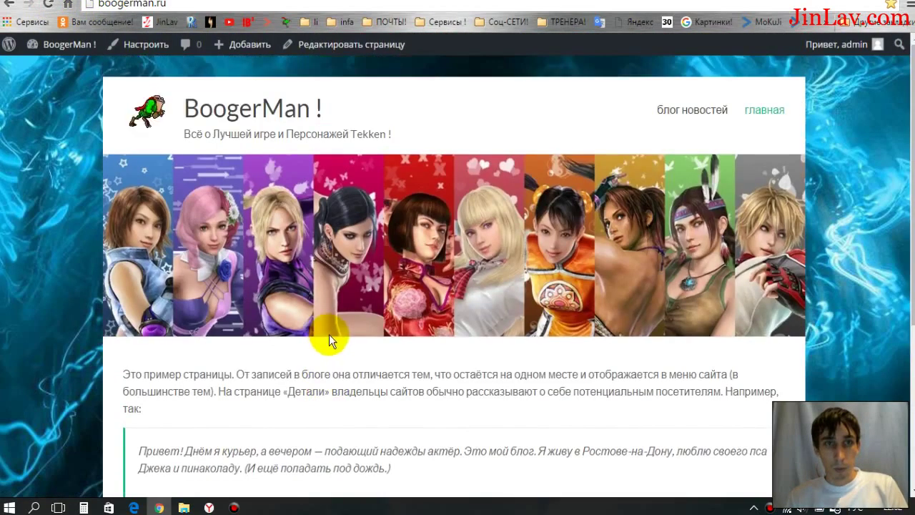
scroll(331, 333, "down", 2)
scroll(335, 328, "up", 2)
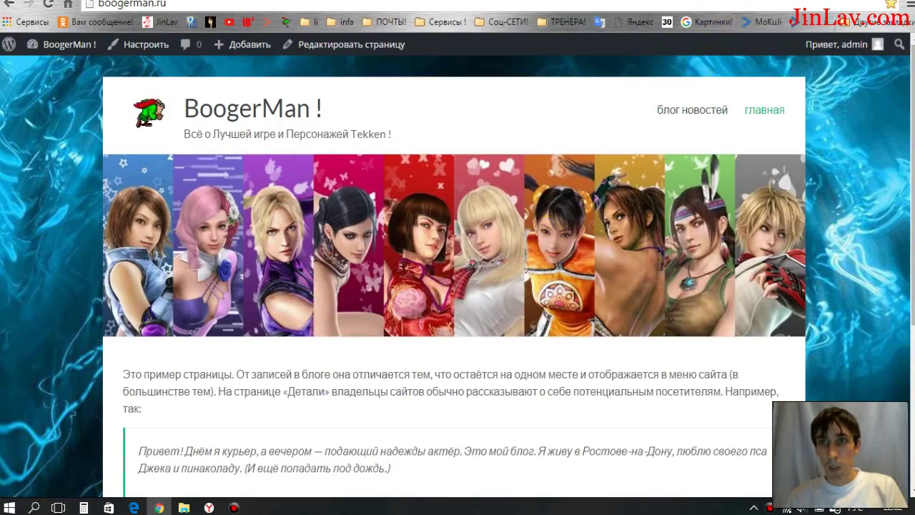
- Review the Текст widget's content and page-visibility options in the Четвертый сайдбар подвала area
key("ctrl+Tab")
scroll(653, 374, "up", 4)
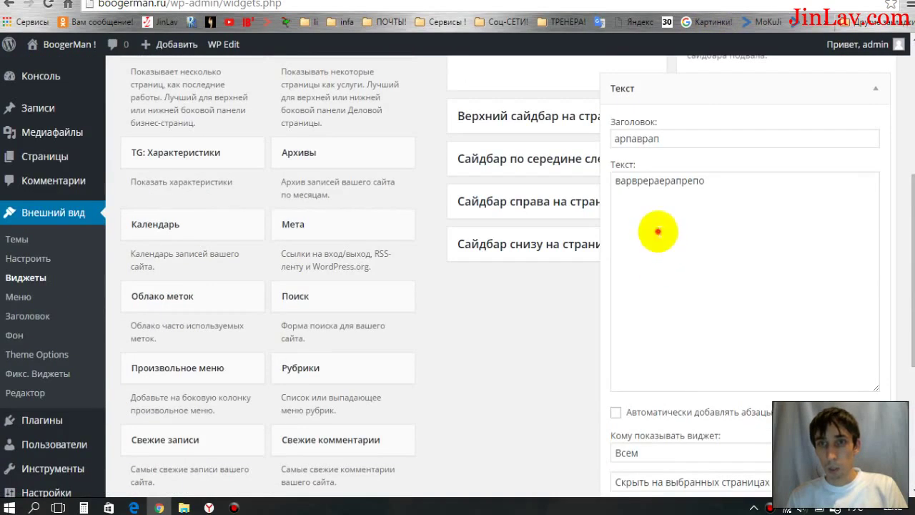
left_click(657, 231)
scroll(692, 305, "down", 3)
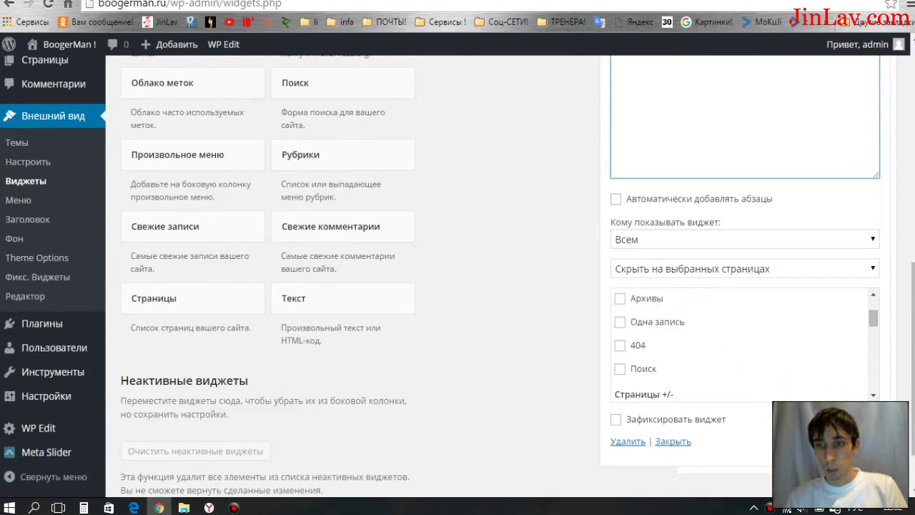
scroll(757, 315, "up", 6)
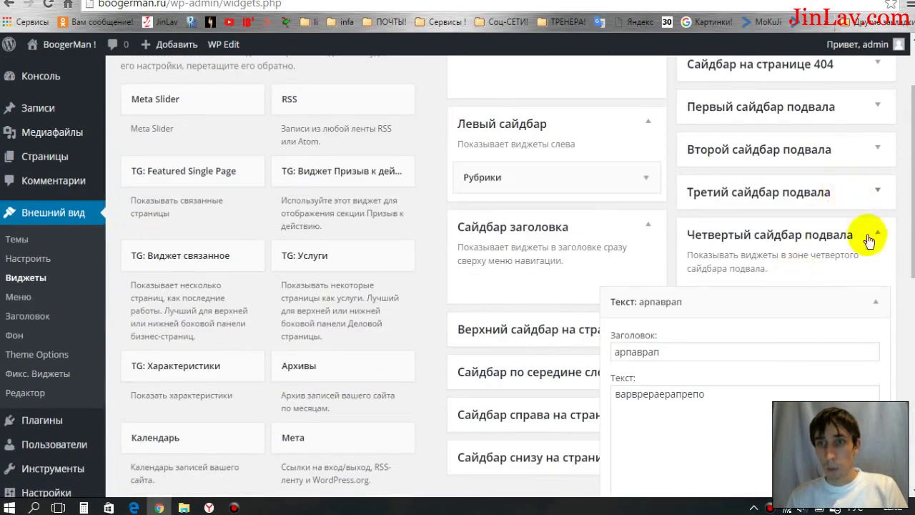
- Reload the front page again and inspect it down to the footer for the text widget
key("ctrl+Tab")
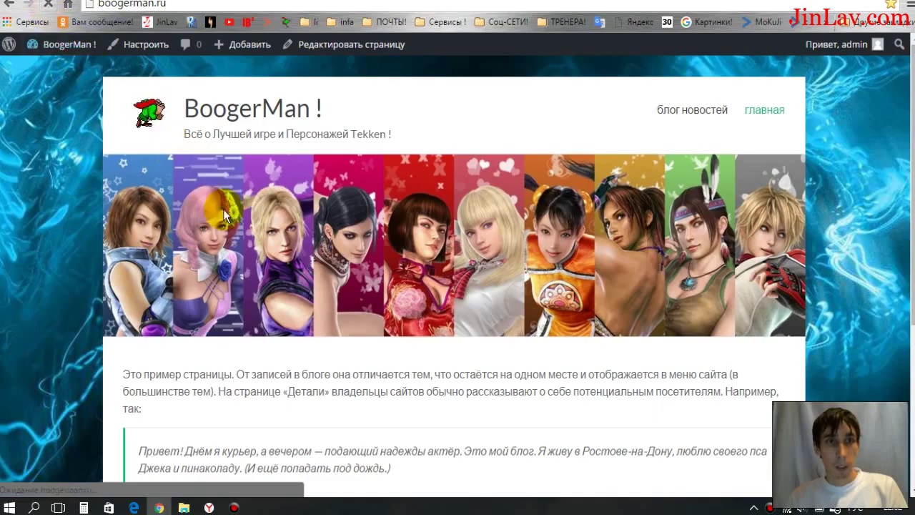
scroll(294, 328, "down", 4)
scroll(308, 370, "up", 4)
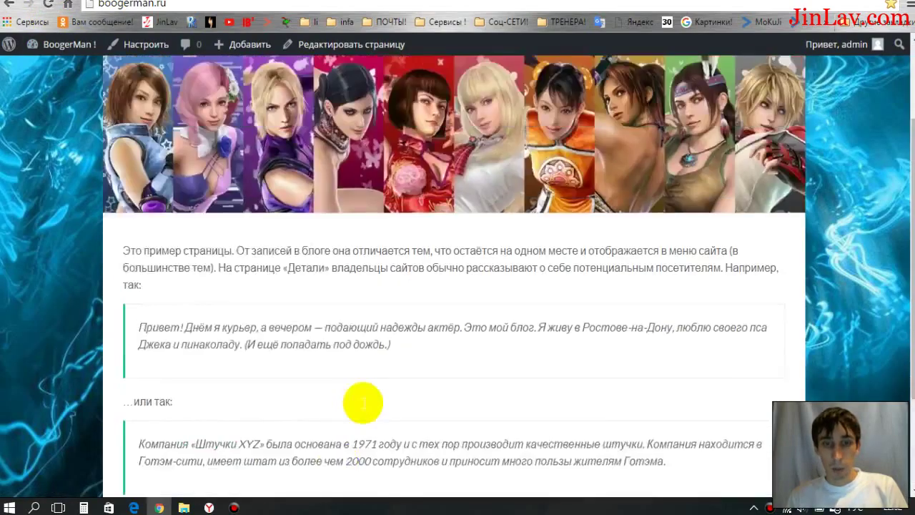
- Open the блог новостей page and its post "тише едишь дальше будешь", and inspect the post's footer for the widget
left_click(663, 111)
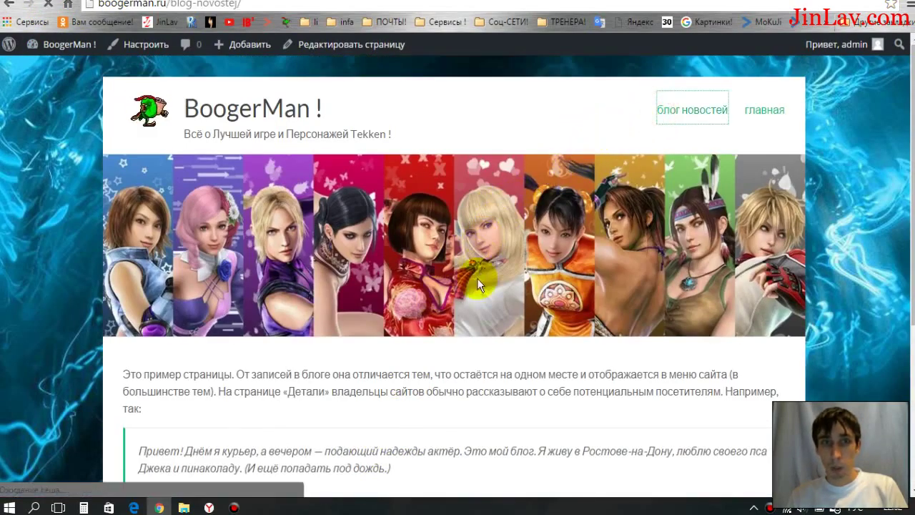
scroll(484, 314, "down", 6)
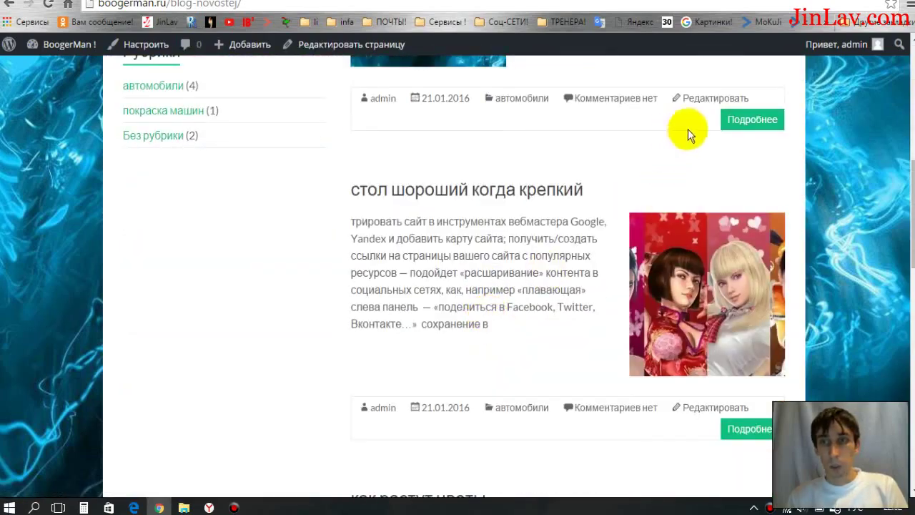
left_click(750, 123)
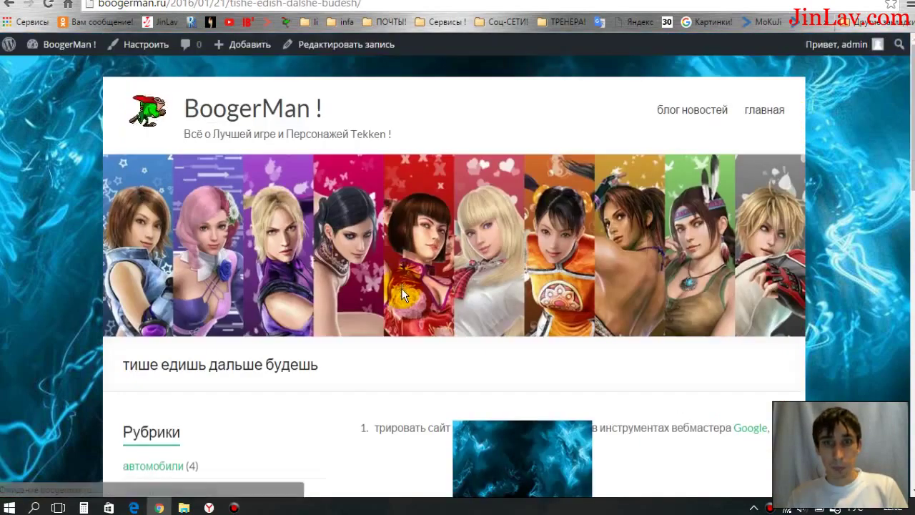
scroll(404, 290, "down", 10)
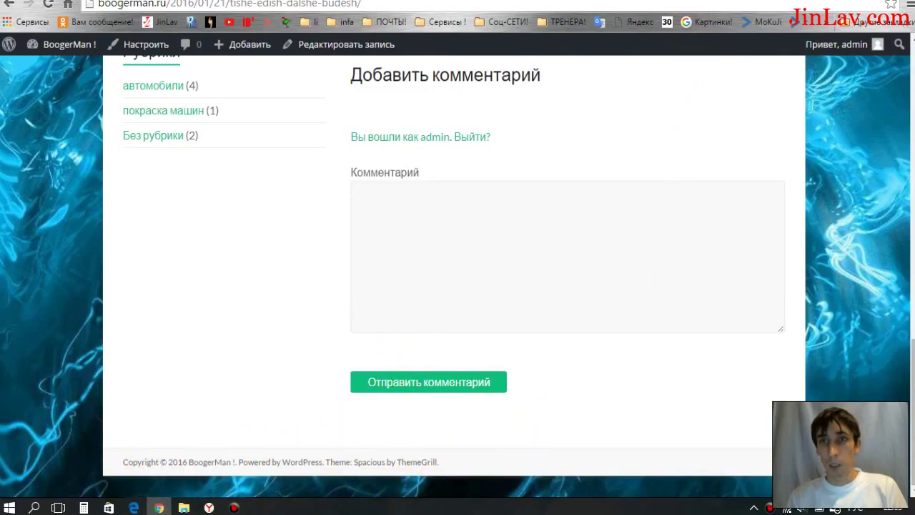
- Return to the Виджеты screen and delete the Текст widget from the Четвертый сайдбар подвала area
key("ctrl+w")
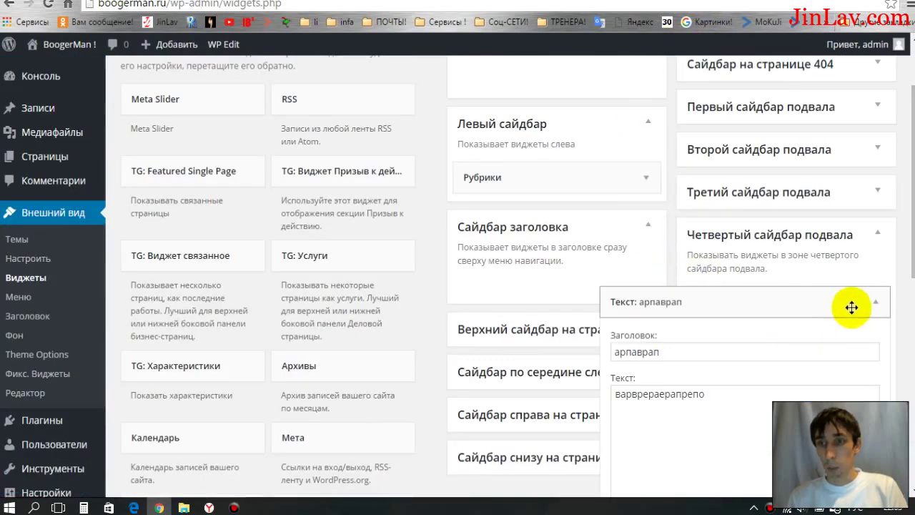
scroll(845, 306, "down", 2)
scroll(781, 343, "down", 3)
scroll(739, 377, "down", 3)
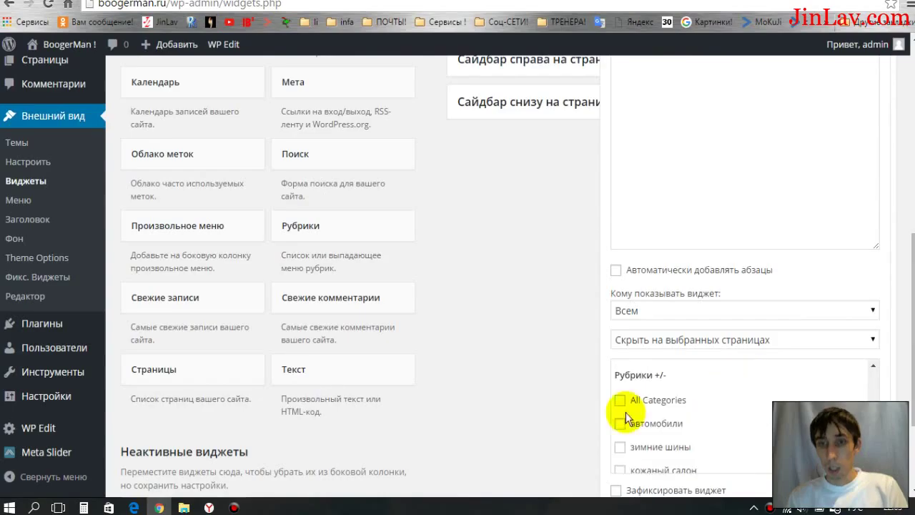
scroll(585, 399, "down", 2)
left_click(627, 370)
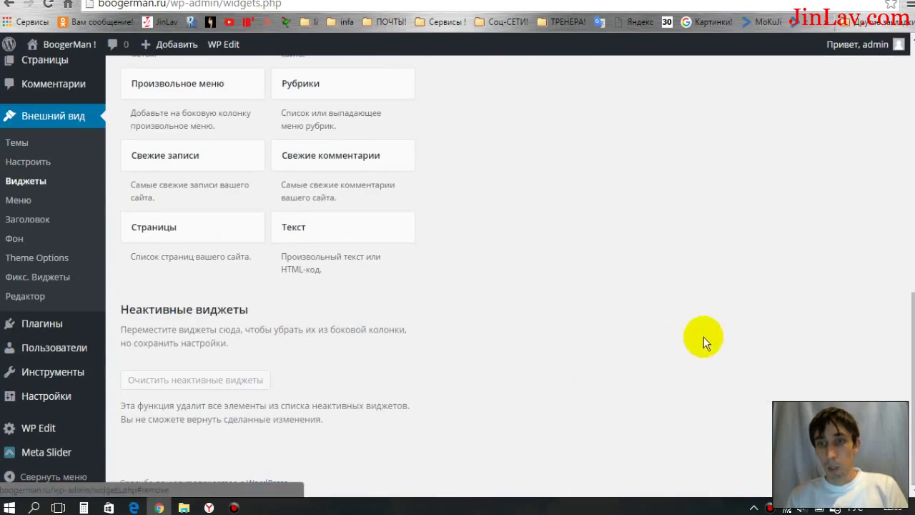
- Add the Поиск widget to the Сайдбар заголовка area and save it with its default settings
scroll(546, 332, "up", 10)
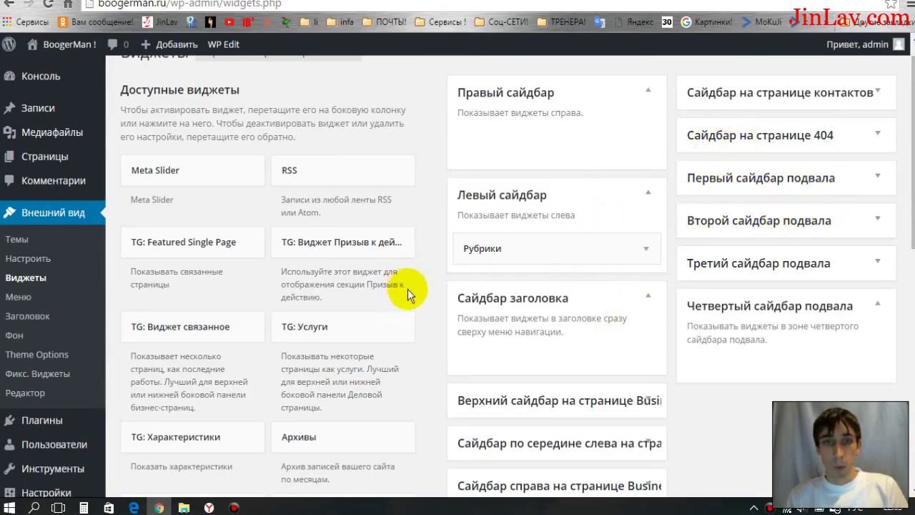
scroll(422, 295, "down", 1)
scroll(425, 297, "down", 1)
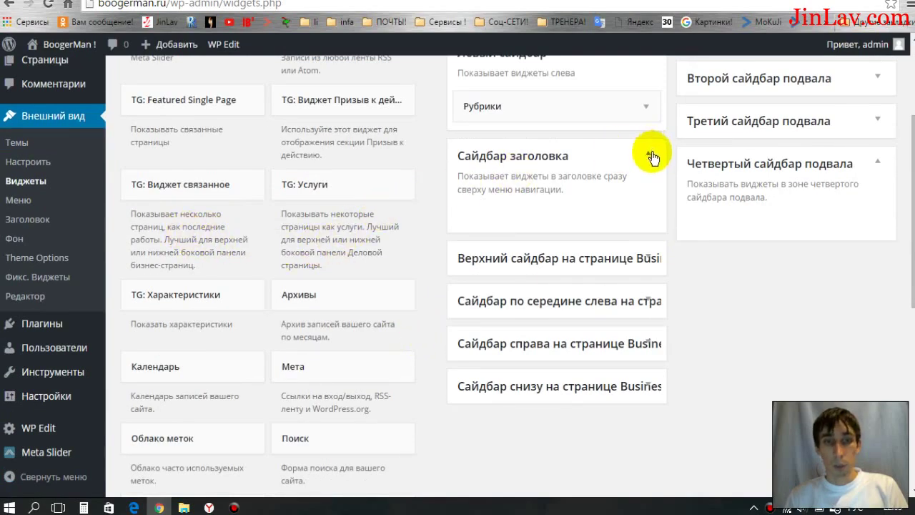
scroll(436, 343, "down", 1)
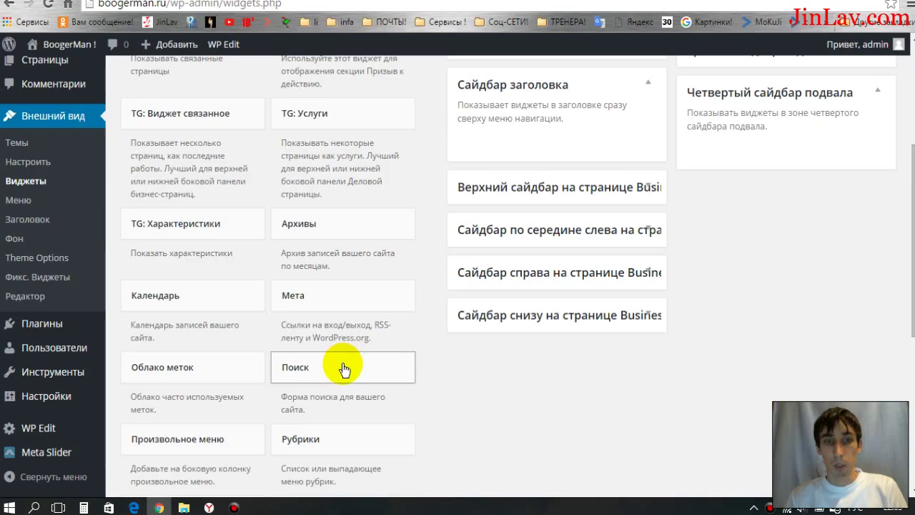
scroll(343, 369, "up", 1)
left_click_drag(343, 369, 541, 214)
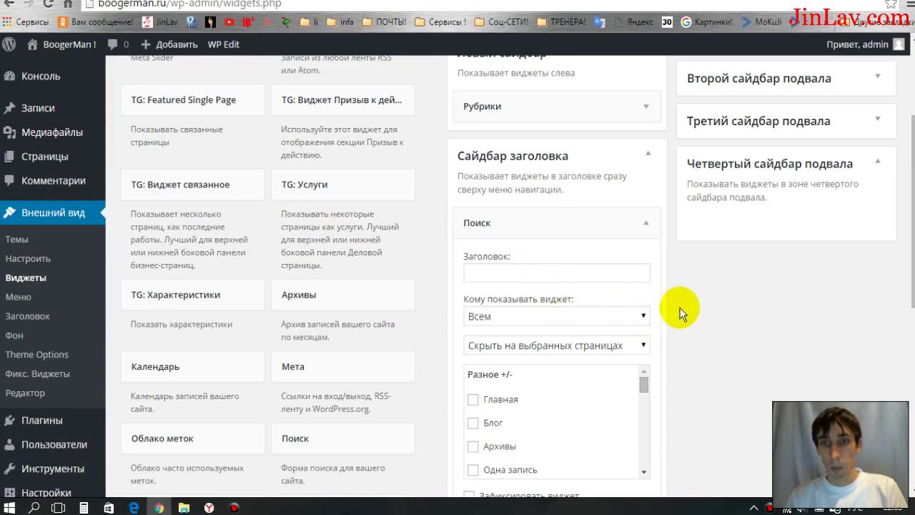
scroll(664, 300, "down", 4)
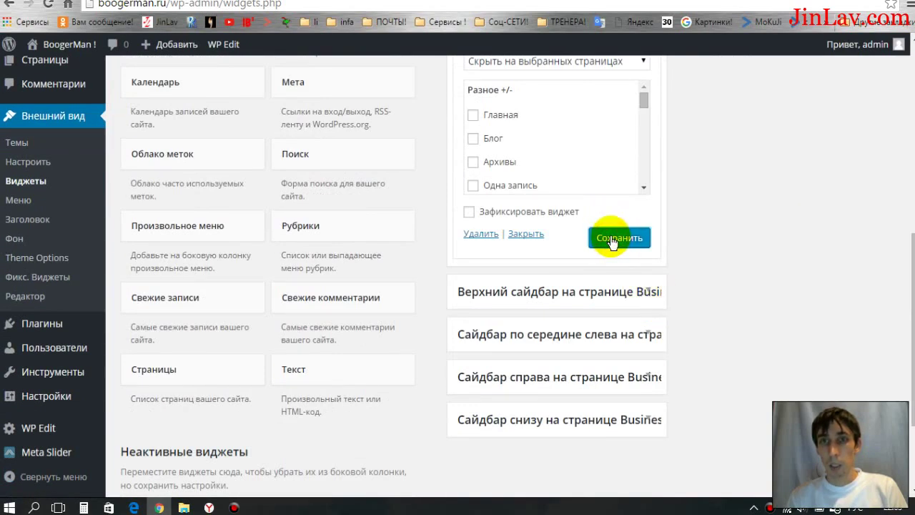
- Reload the open post page and try out the search box in the site header
left_click(583, 7)
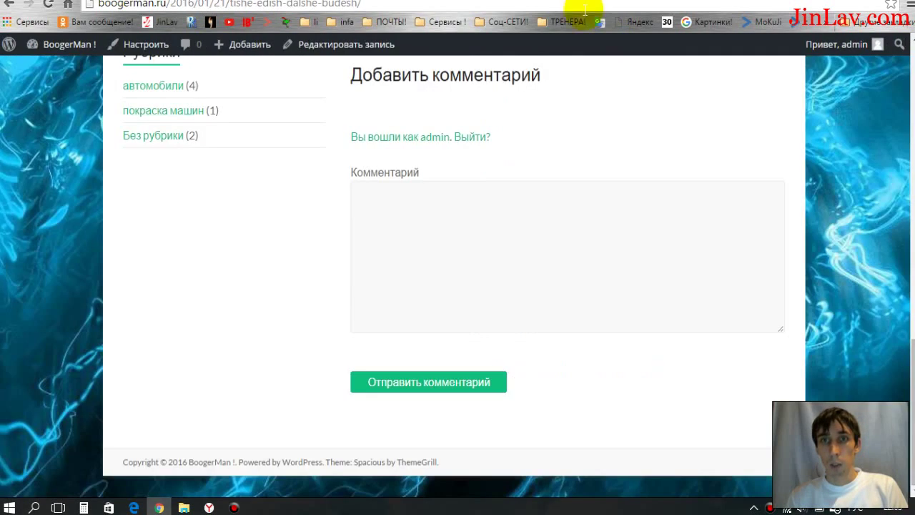
scroll(162, 253, "up", 6)
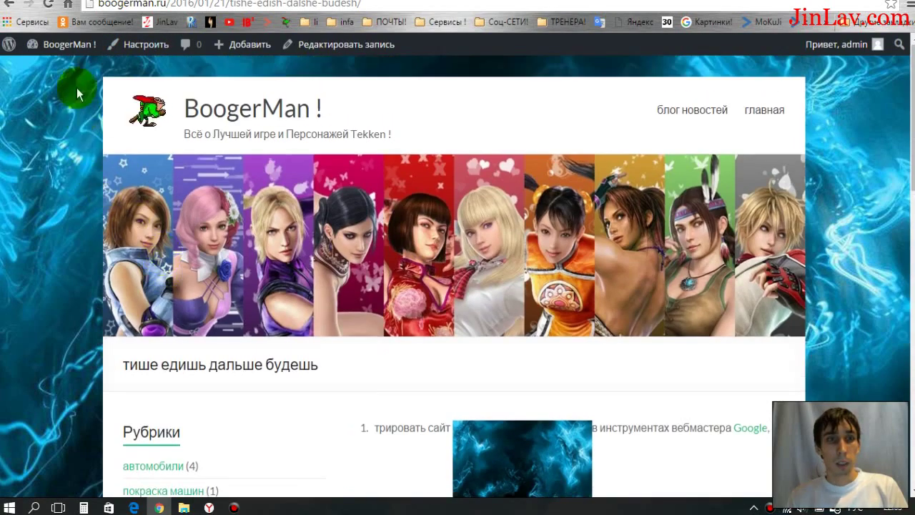
left_click(43, 9)
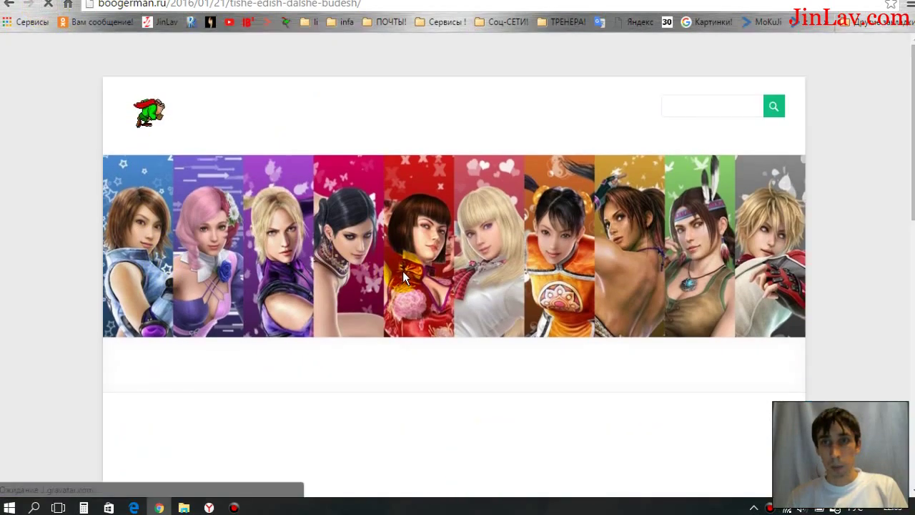
left_click(674, 106)
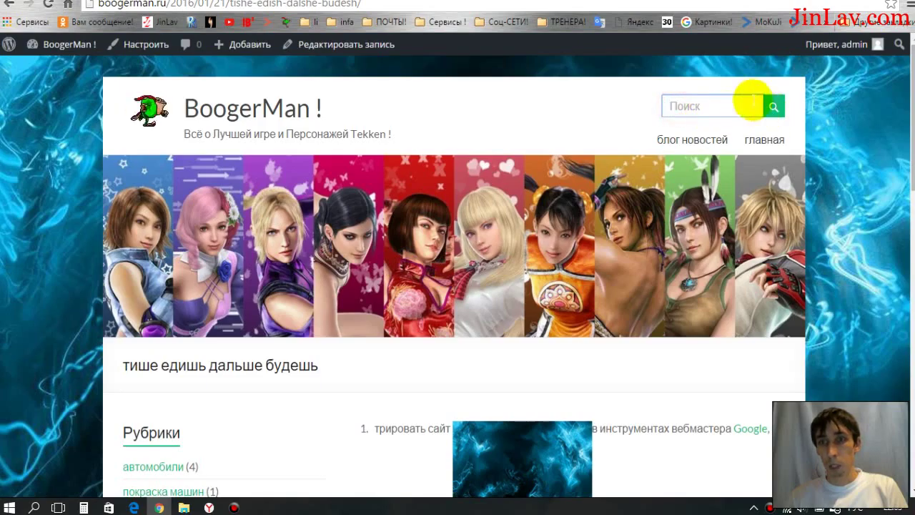
left_click(694, 107)
scroll(685, 379, "down", 1)
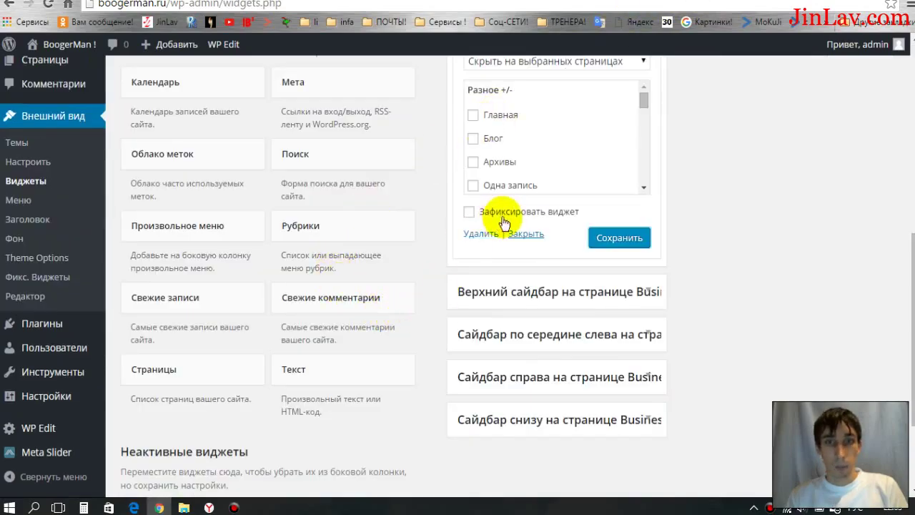
- Collapse the Сайдбар заголовка area on the Виджеты screen
scroll(615, 245, "up", 4)
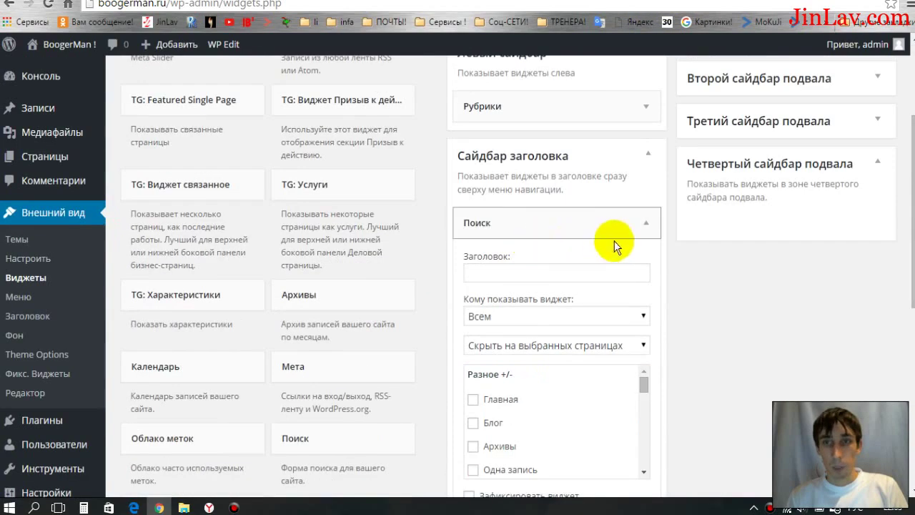
left_click(648, 156)
scroll(477, 314, "up", 2)
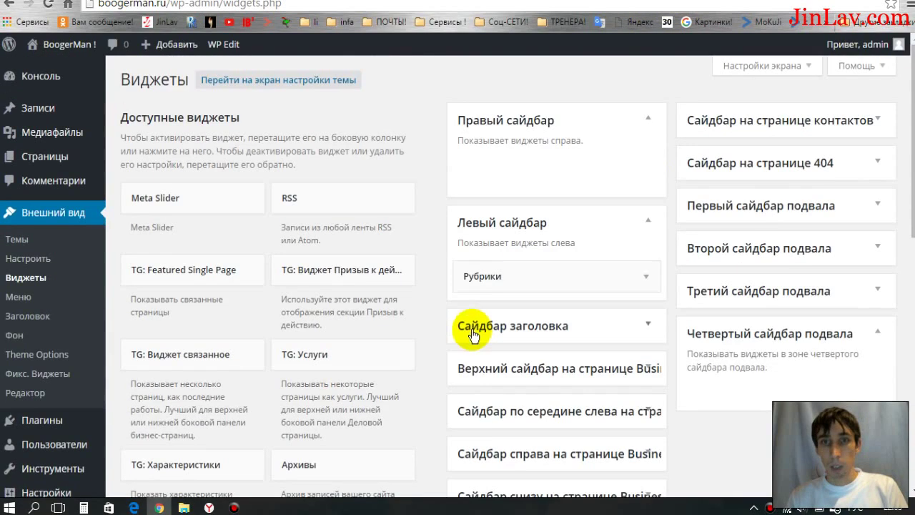
- Add the Свежие записи widget to the Левый сайдбар area, above the Рубрики widget
scroll(440, 364, "down", 6)
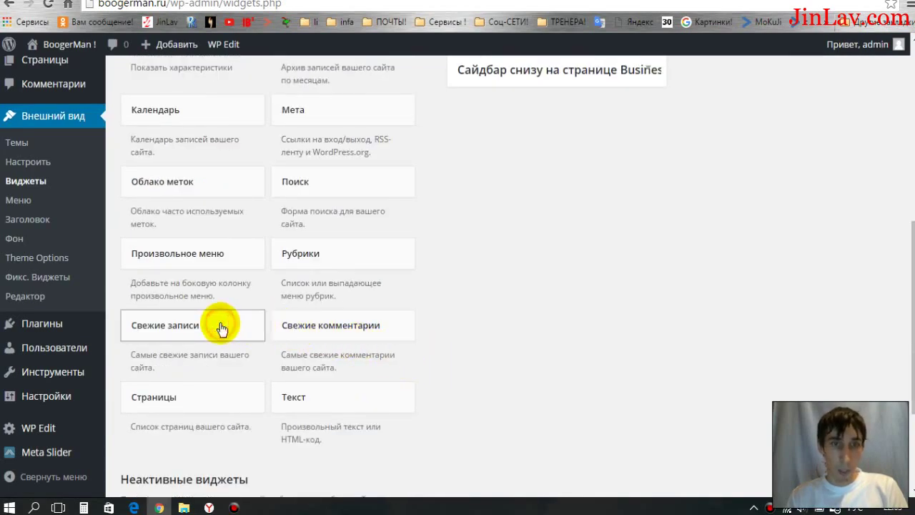
left_click_drag(222, 326, 541, 272)
scroll(476, 331, "up", 6)
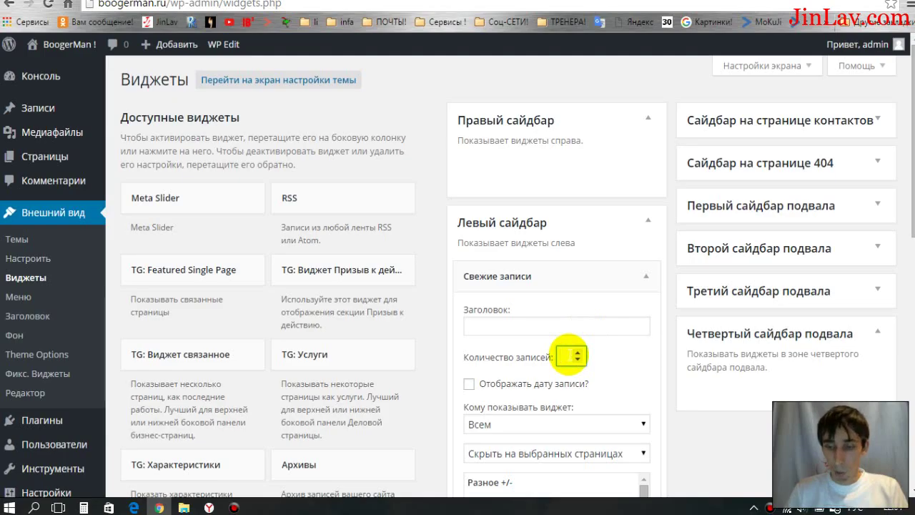
- Configure the Свежие записи widget with the title "новые записи", 100 posts and post dates displayed, and save it
left_click(568, 356)
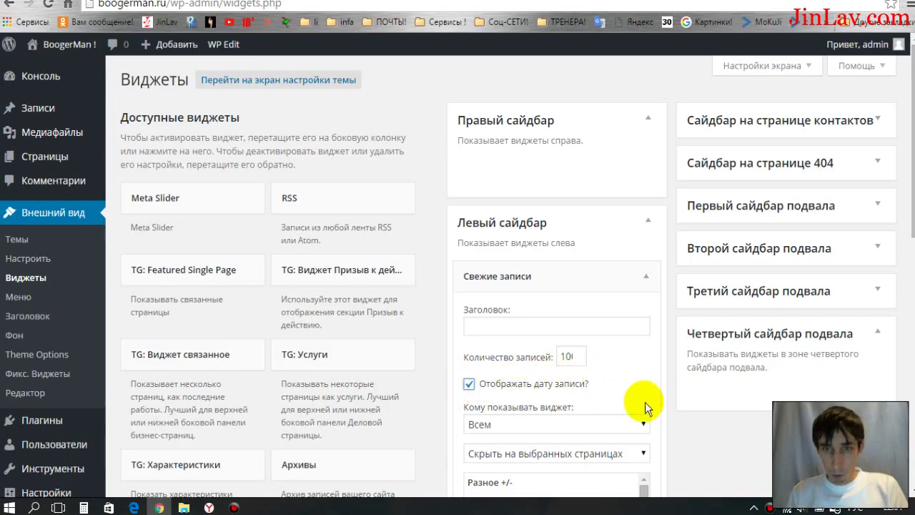
left_click(521, 325)
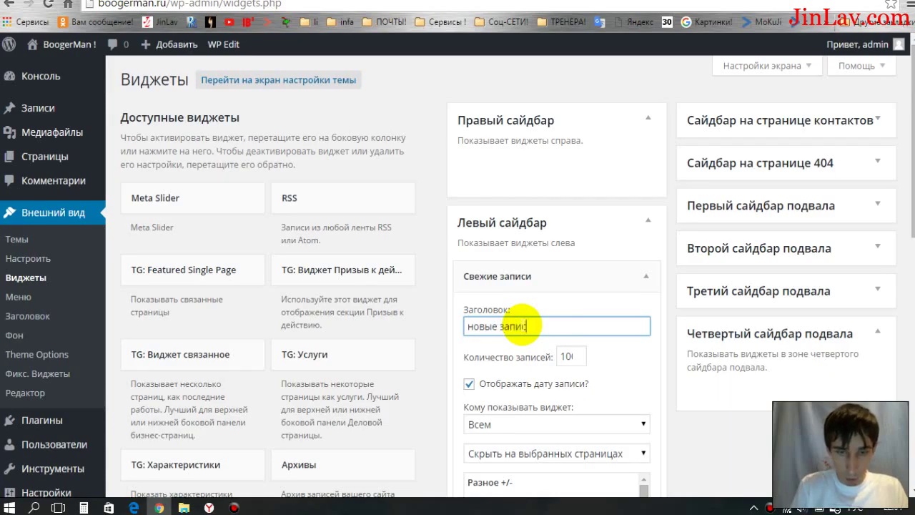
scroll(674, 431, "down", 4)
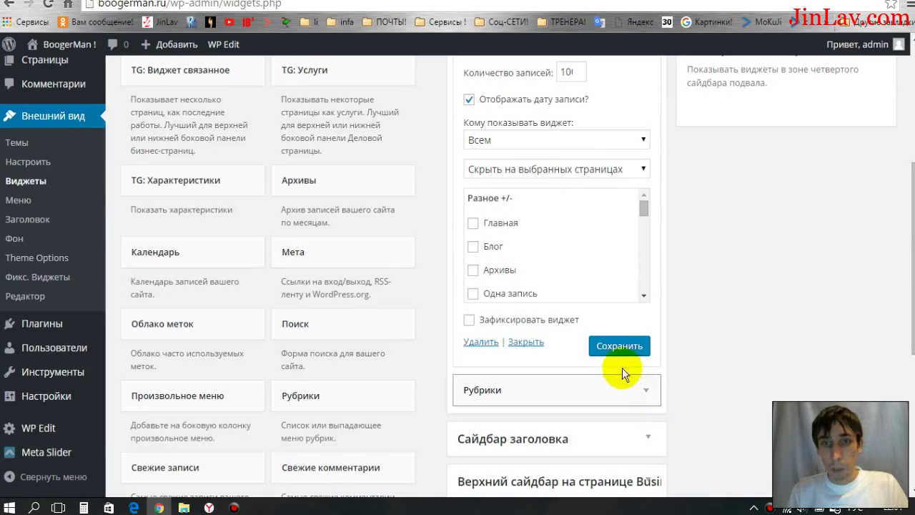
left_click(618, 348)
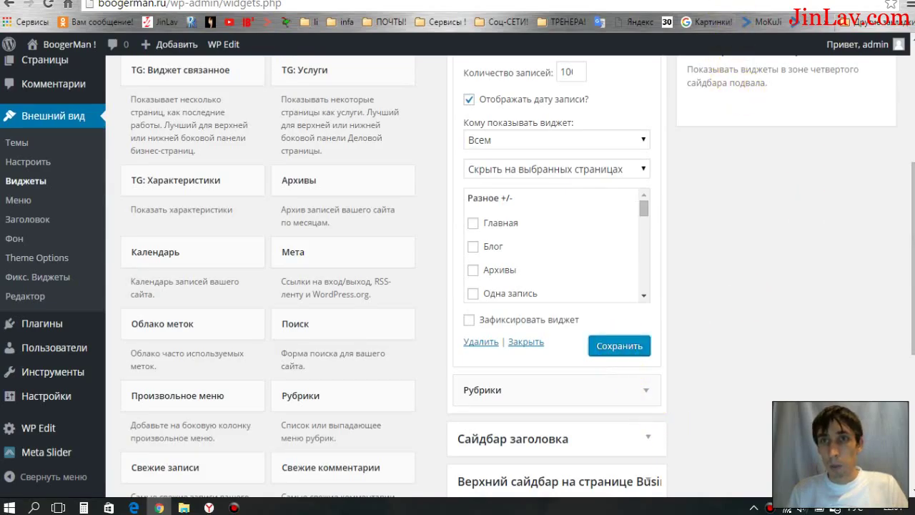
- Reload the open post page and examine the recent-posts list and rubrics in its left sidebar
left_click(604, 3)
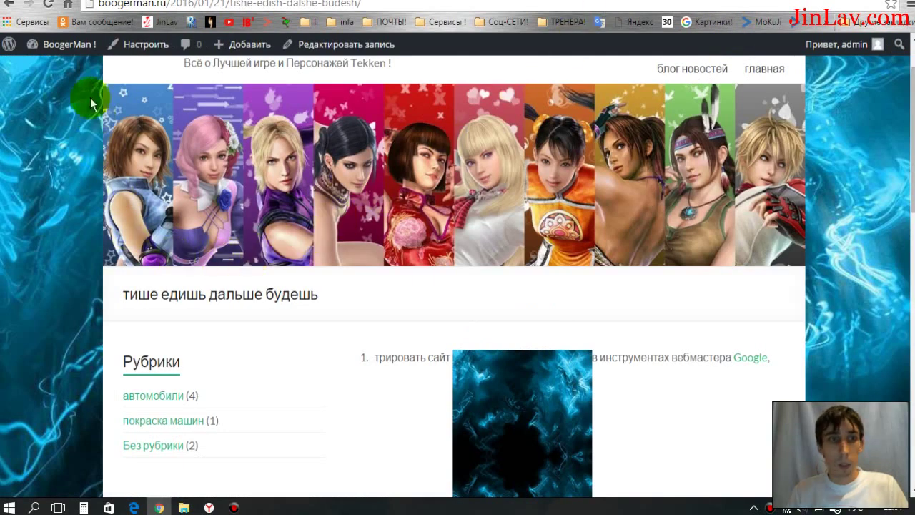
left_click(49, 5)
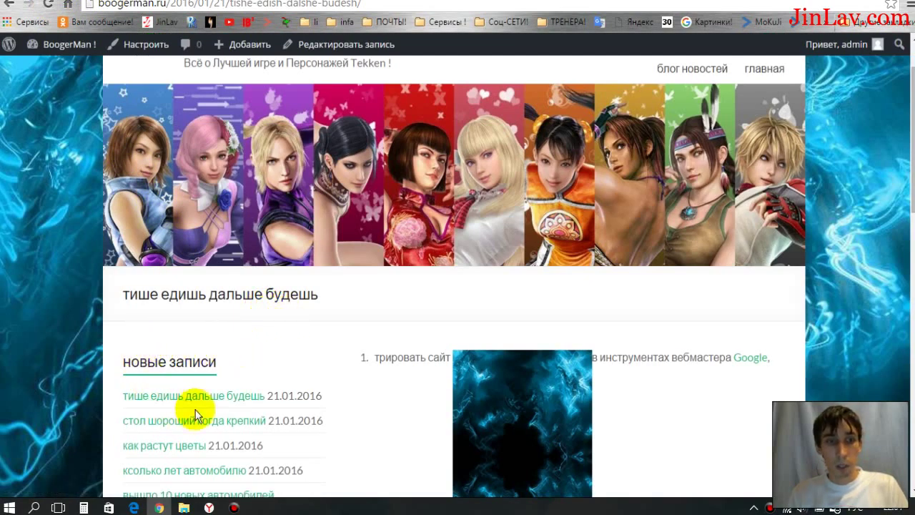
scroll(204, 400, "down", 1)
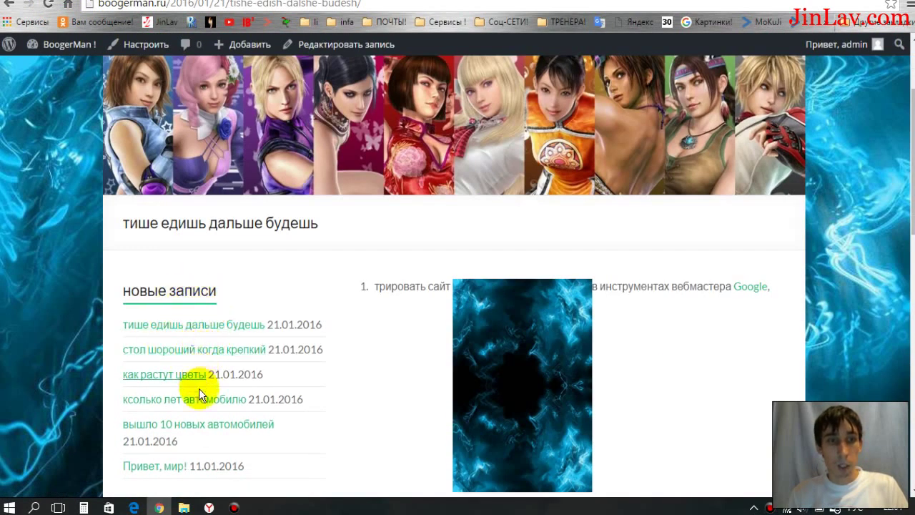
scroll(286, 386, "down", 1)
scroll(286, 386, "down", 4)
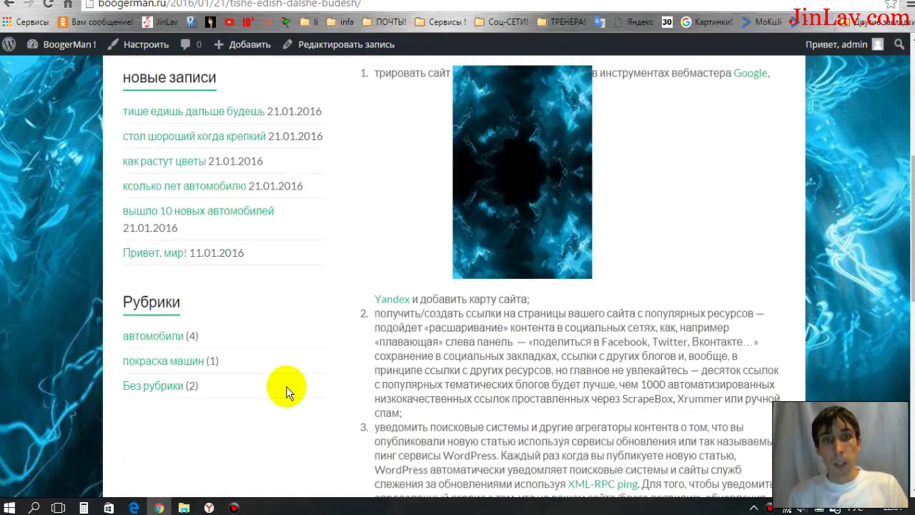
scroll(286, 386, "up", 4)
scroll(286, 386, "up", 3)
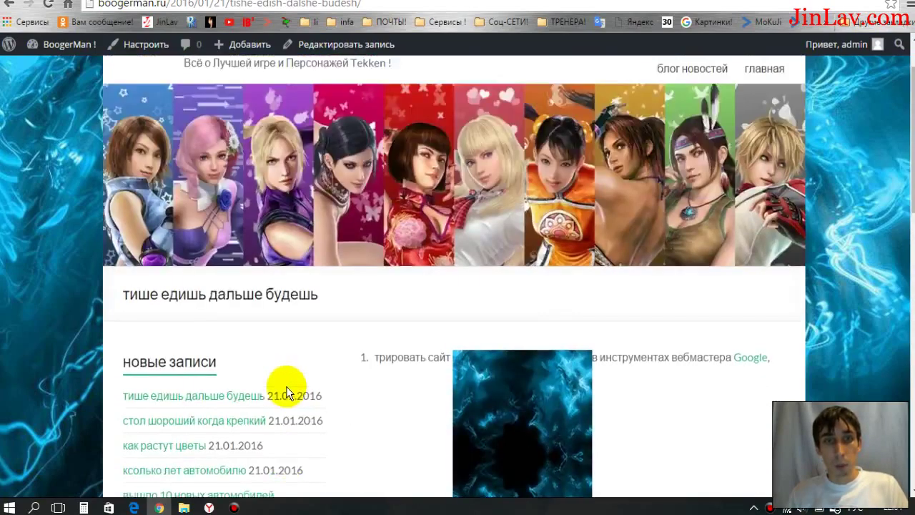
- Open the блог новостей page from the site header and check its left sidebar
left_click(681, 139)
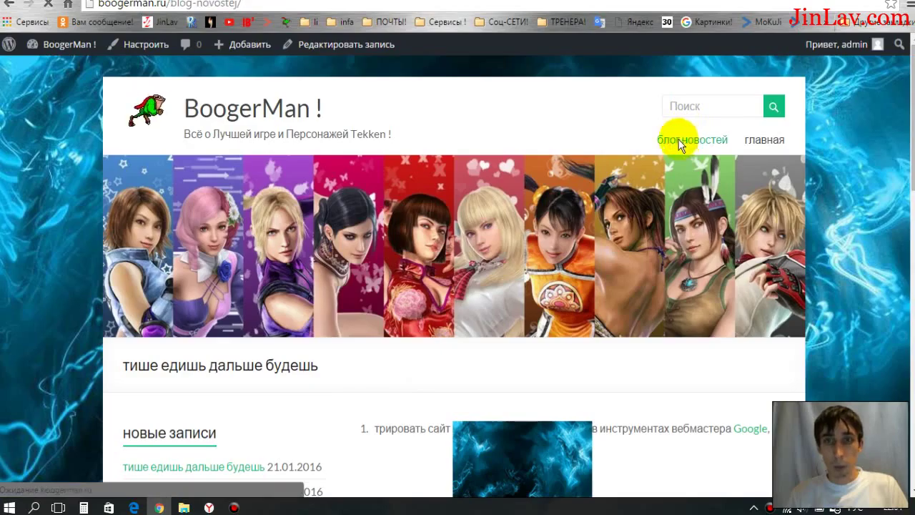
scroll(457, 291, "down", 1)
left_click(361, 335)
scroll(361, 334, "down", 5)
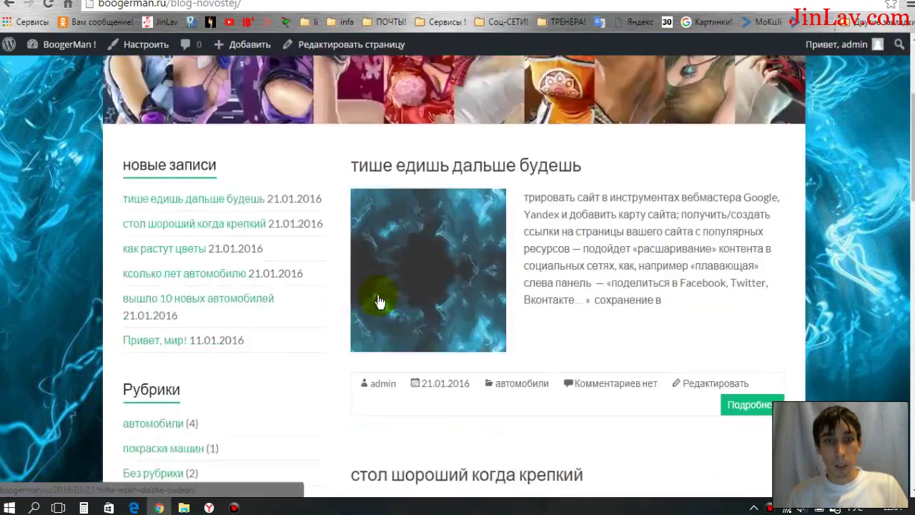
scroll(422, 267, "up", 2)
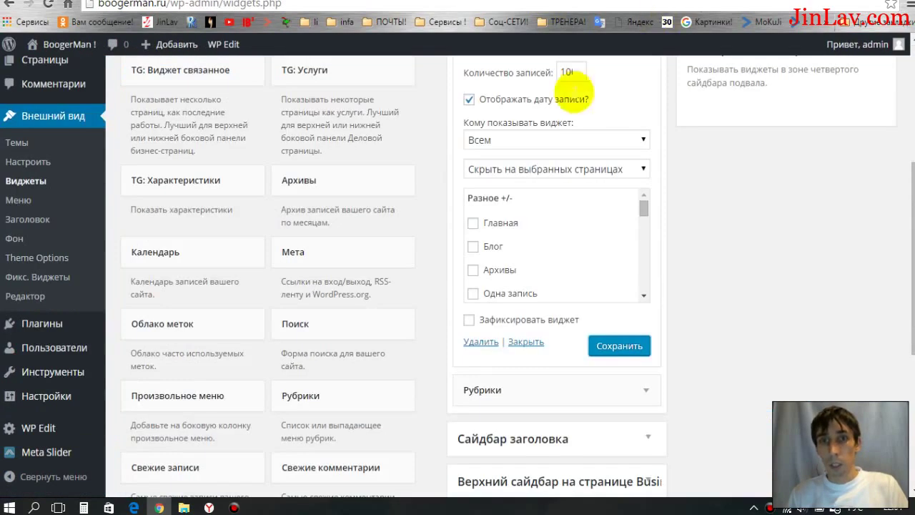
- On the Виджеты screen, collapse the Свежие записи widget and the Левый сайдбар and Правый сайдбар areas
scroll(431, 354, "down", 2)
scroll(431, 354, "up", 2)
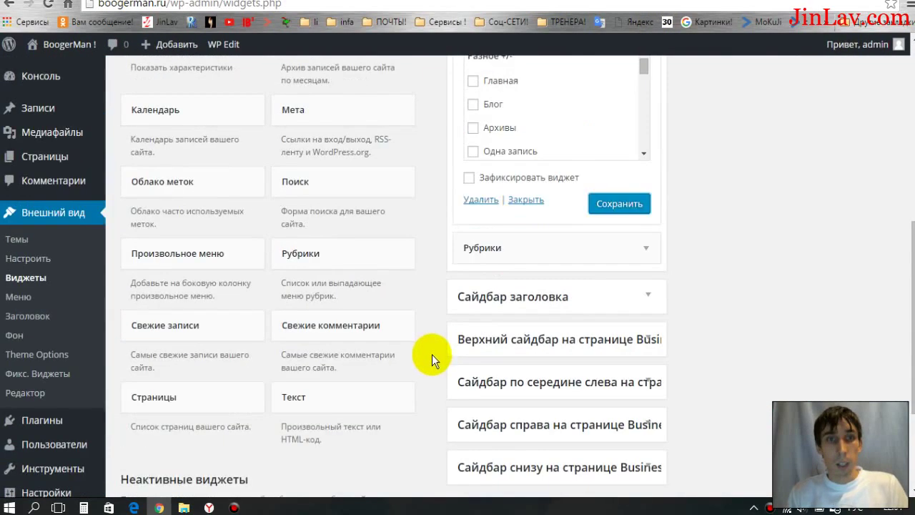
scroll(433, 354, "down", 2)
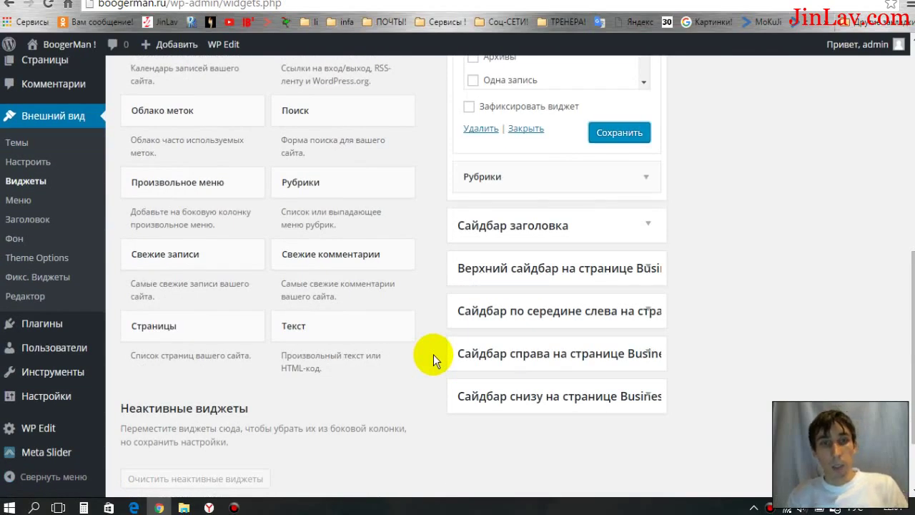
scroll(433, 354, "up", 5)
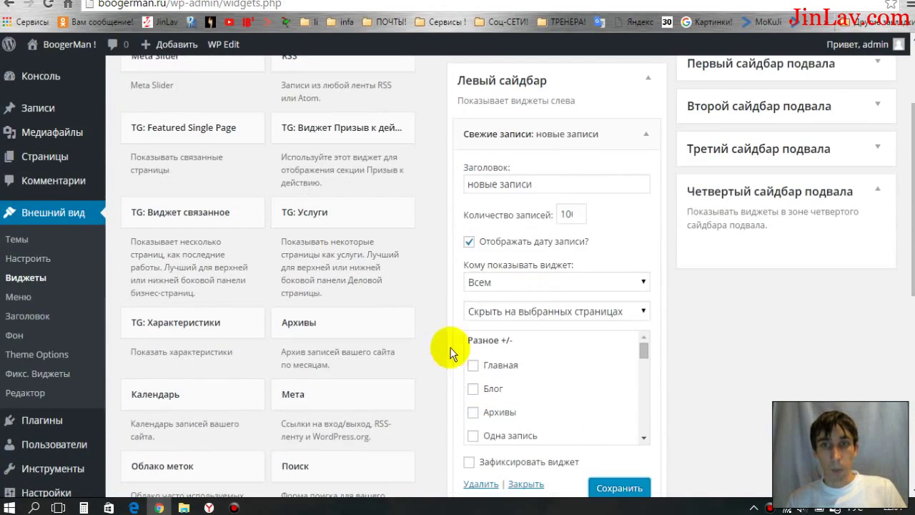
left_click(643, 134)
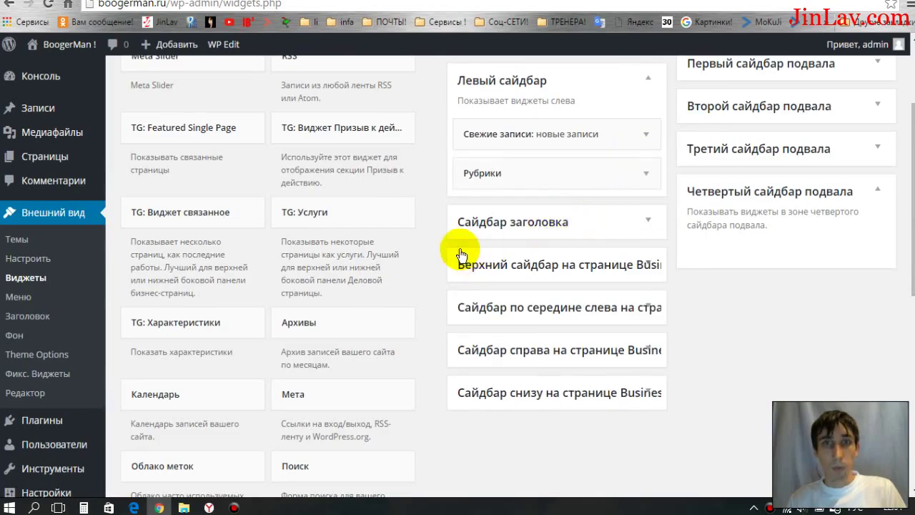
scroll(459, 255, "up", 2)
left_click(648, 220)
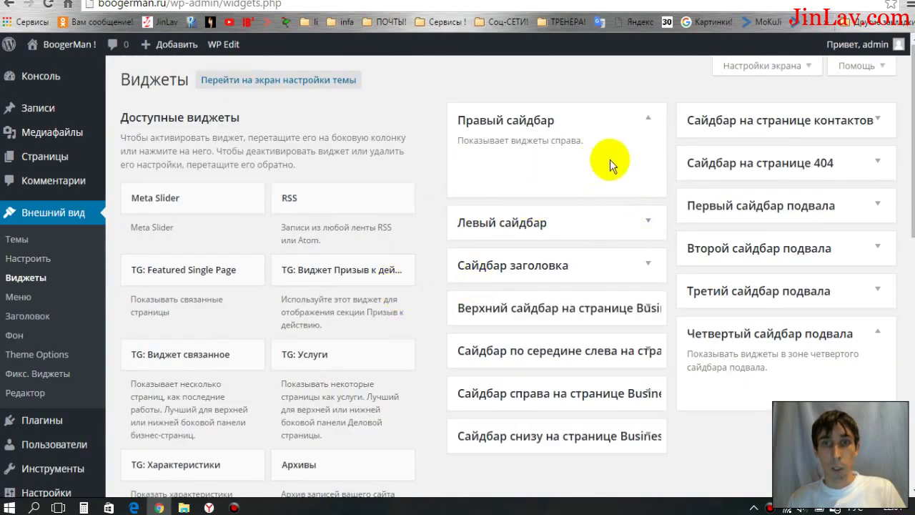
left_click(649, 123)
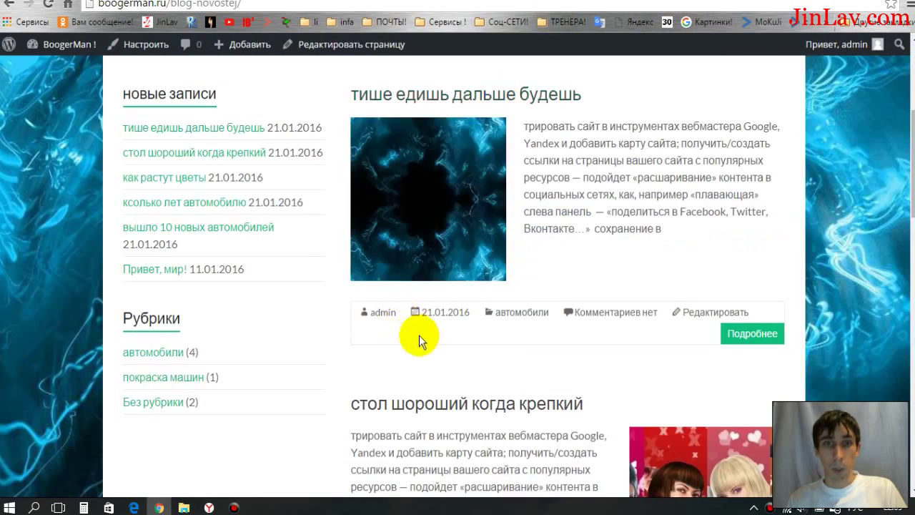
- Go from the блог новостей page to the Меню editing screen in the site's admin area
scroll(419, 335, "down", 2)
scroll(419, 334, "up", 5)
scroll(422, 344, "up", 1)
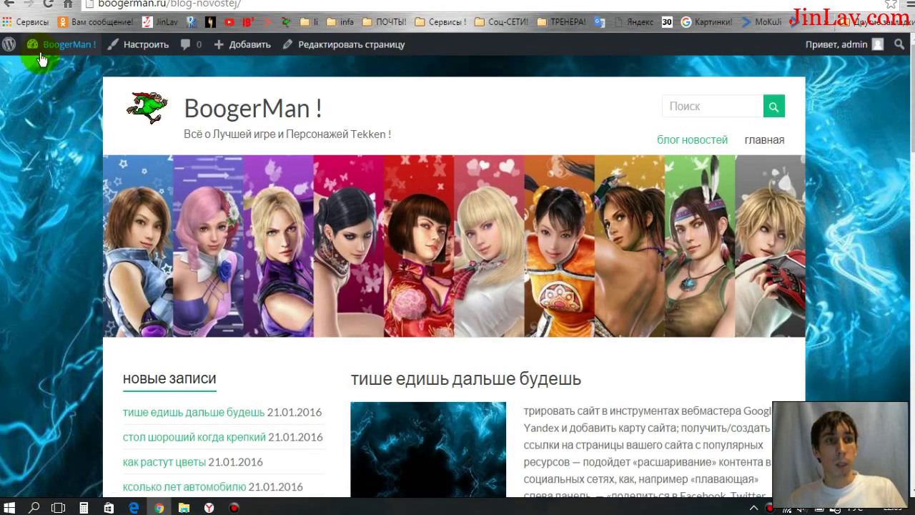
mouse_move(36, 47)
left_click(40, 126)
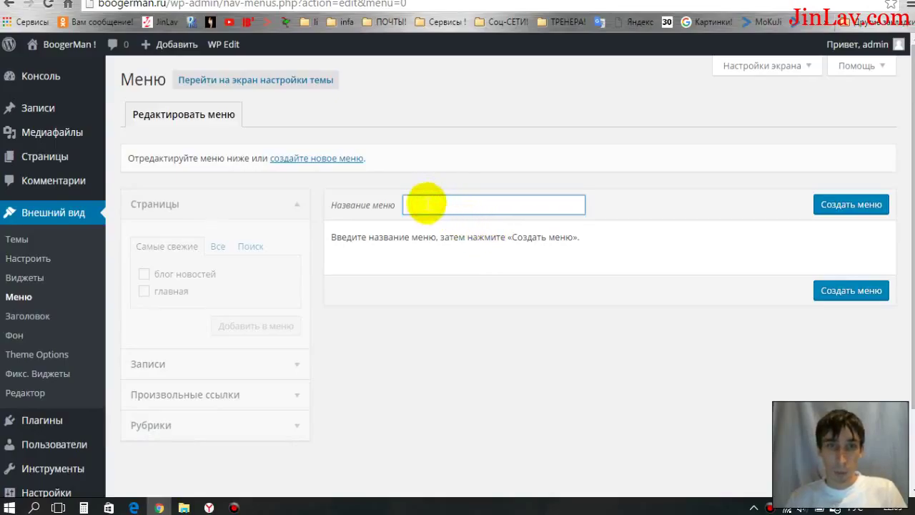
- Create a new navigation menu named "Главное меню"
left_click(345, 158)
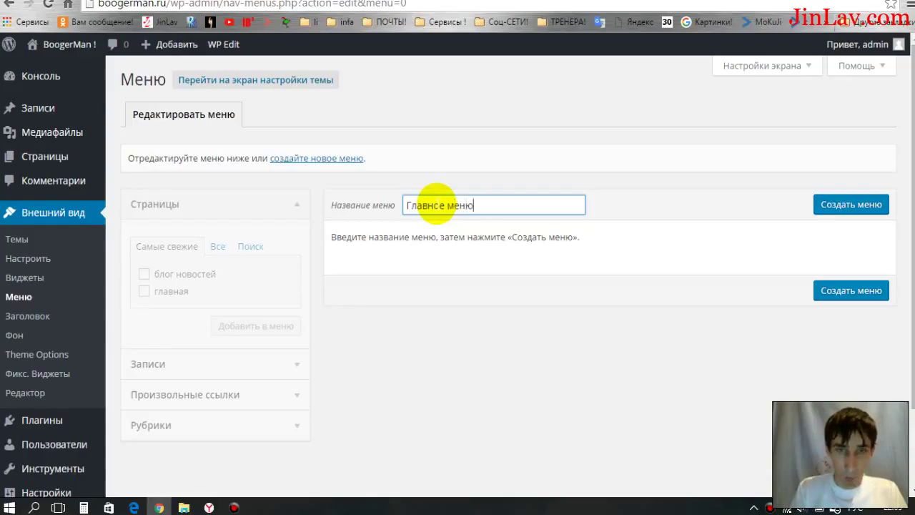
left_click(643, 215)
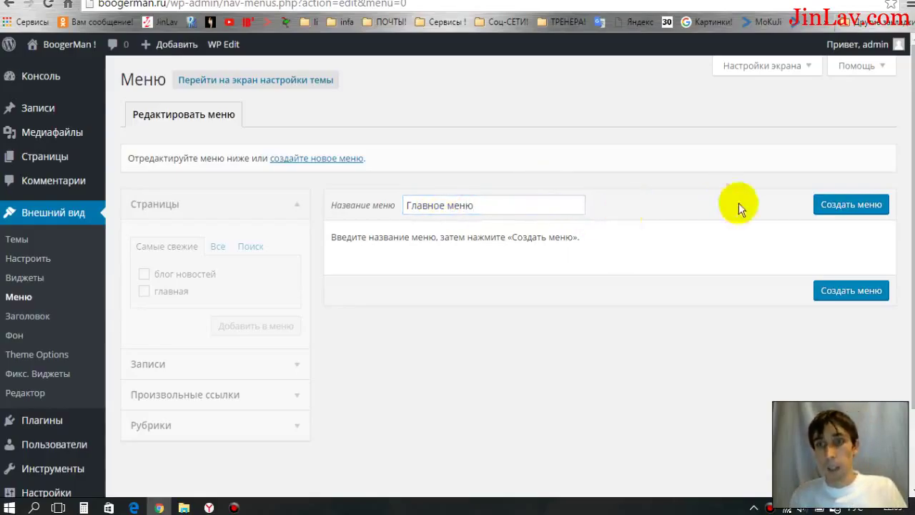
left_click(834, 208)
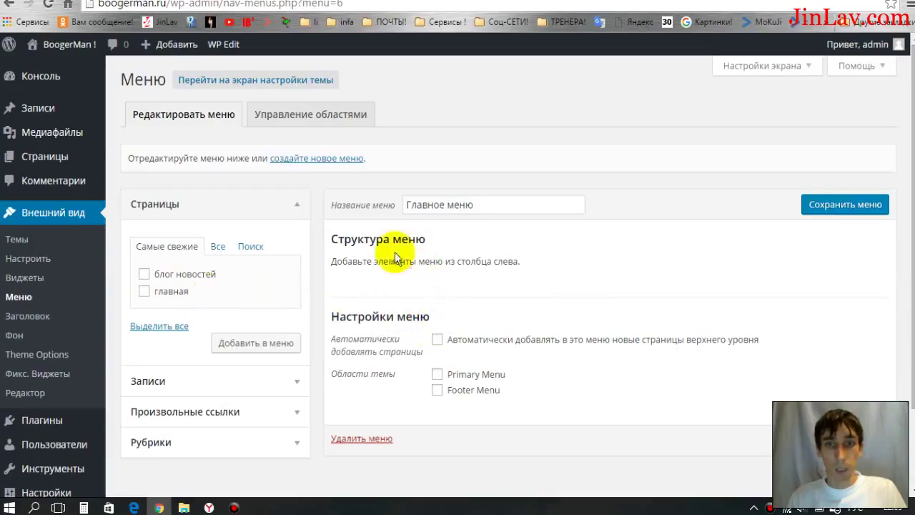
- Add the pages блог новостей and главная to Главное меню
left_click(144, 290)
left_click(143, 274)
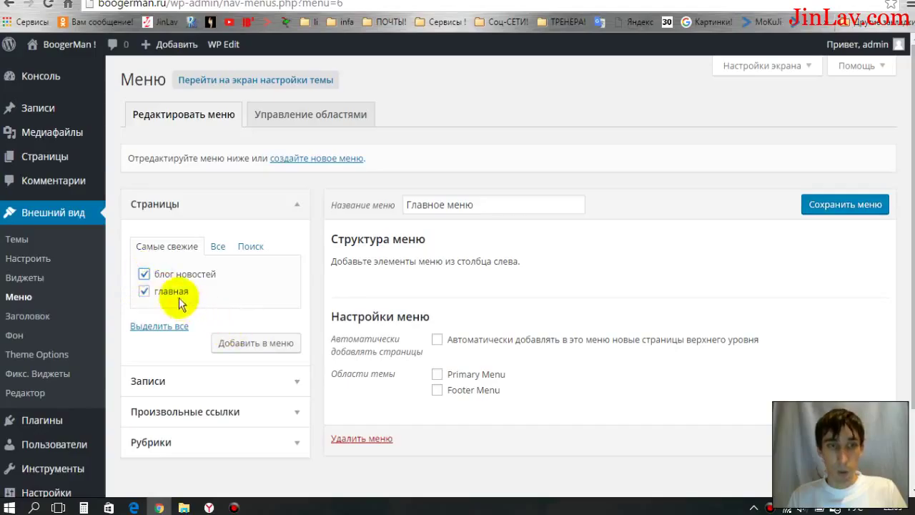
left_click(228, 350)
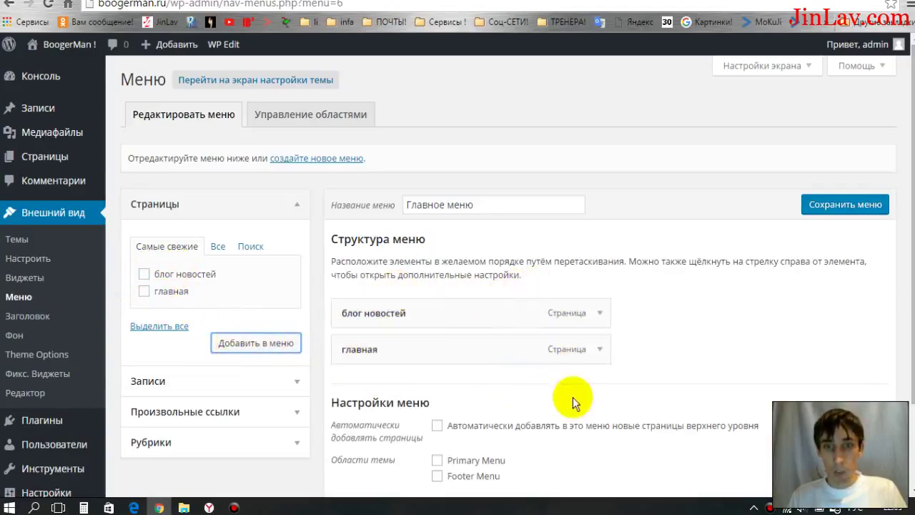
- Assign Главное меню to the Primary Menu and Footer Menu theme locations and save the menu
scroll(547, 434, "down", 1)
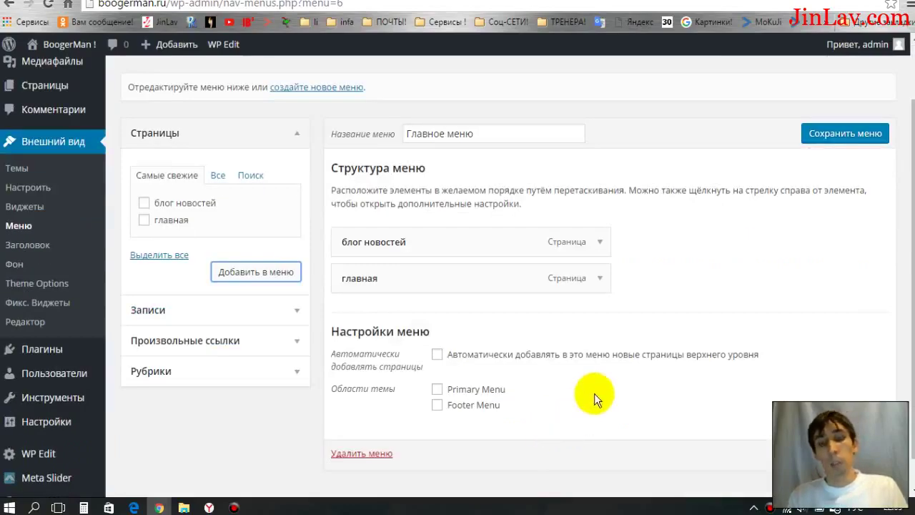
left_click(436, 406)
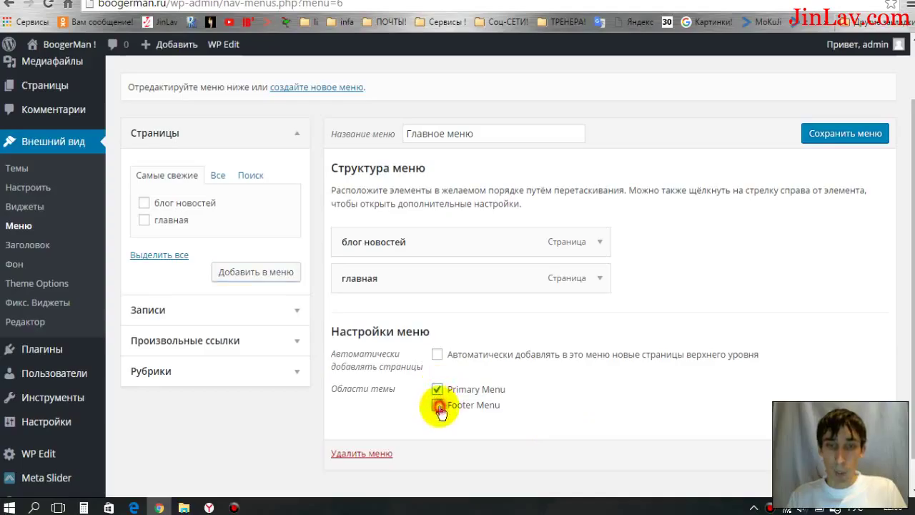
left_click(835, 137)
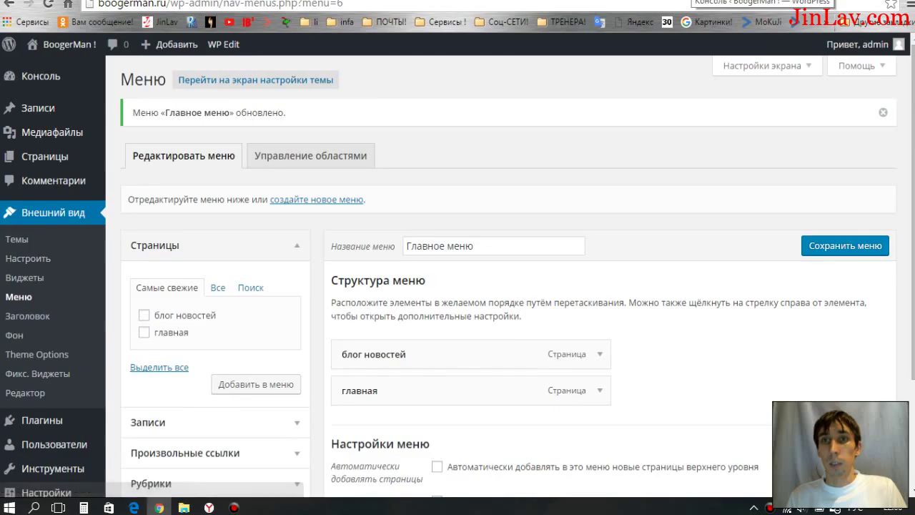
- Open the site's home page from the admin console and check the header navigation menu
left_click(41, 75)
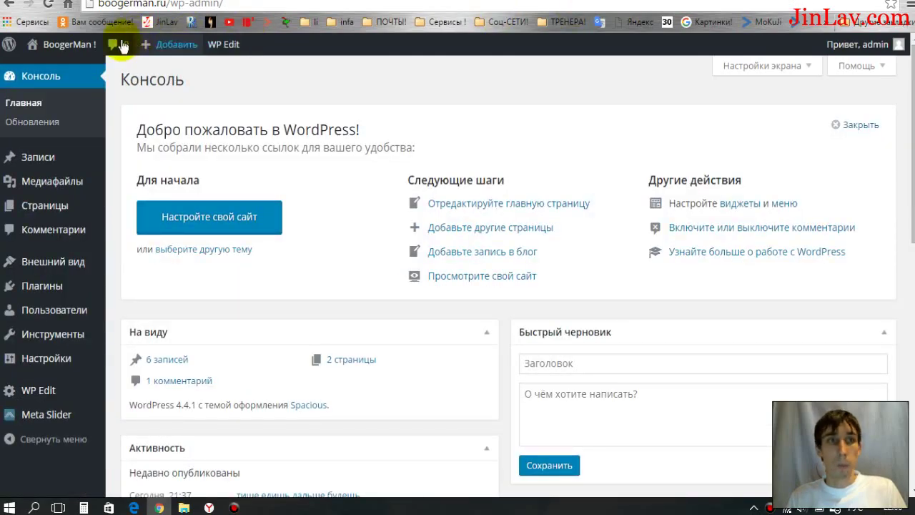
mouse_move(72, 44)
left_click(131, 66)
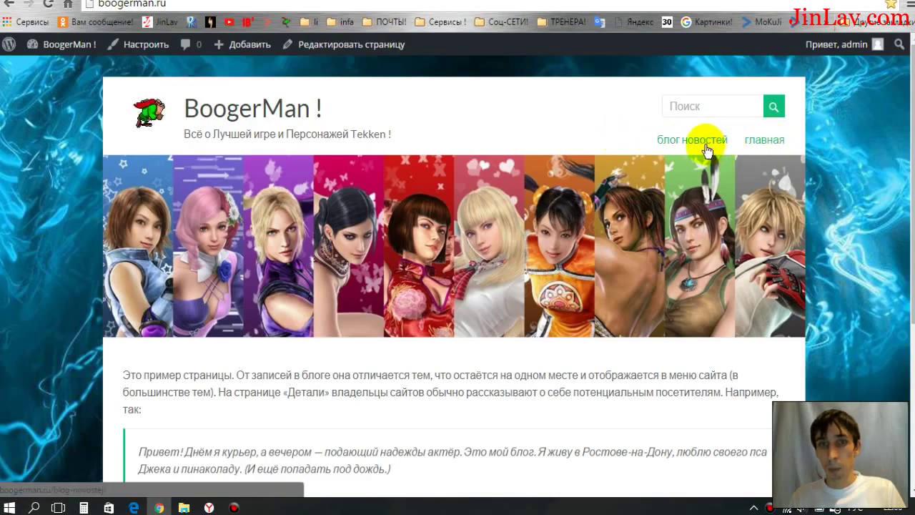
scroll(428, 353, "down", 3)
scroll(434, 357, "up", 3)
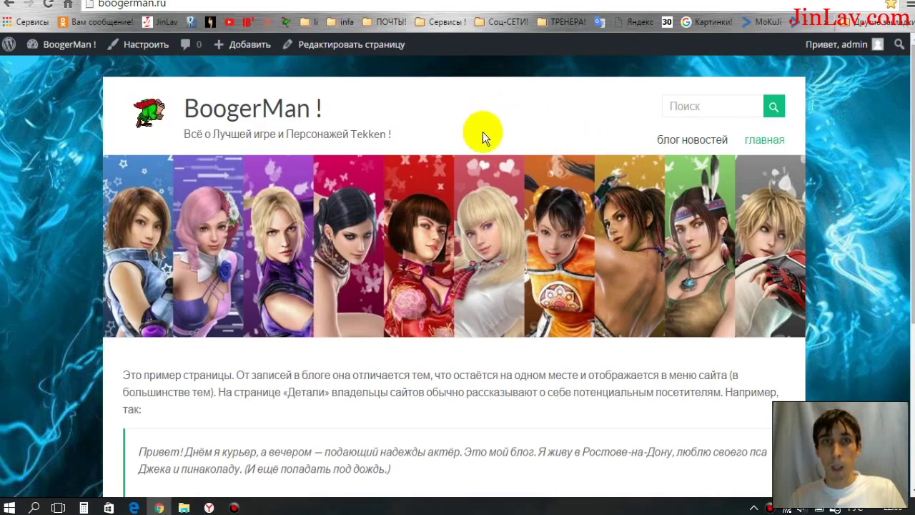
- Start a new page from the site's front end and title it "покрышка"
mouse_move(239, 45)
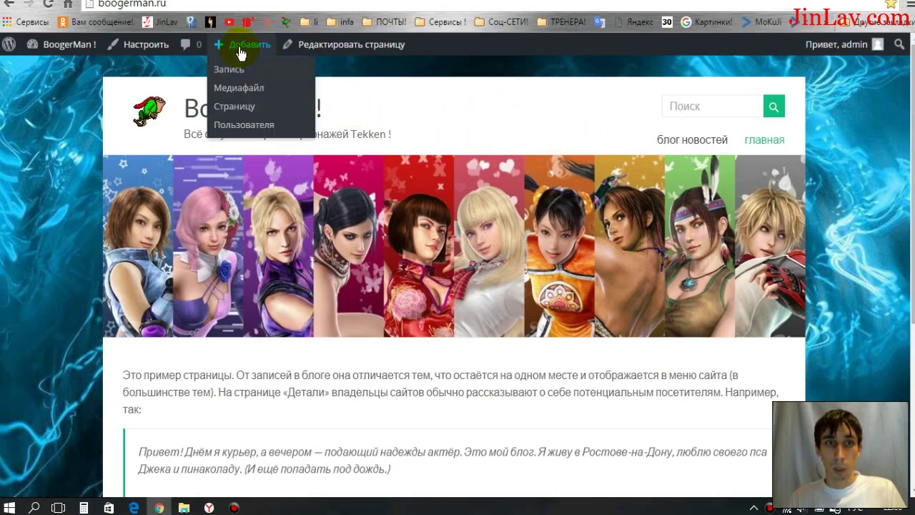
left_click(246, 108)
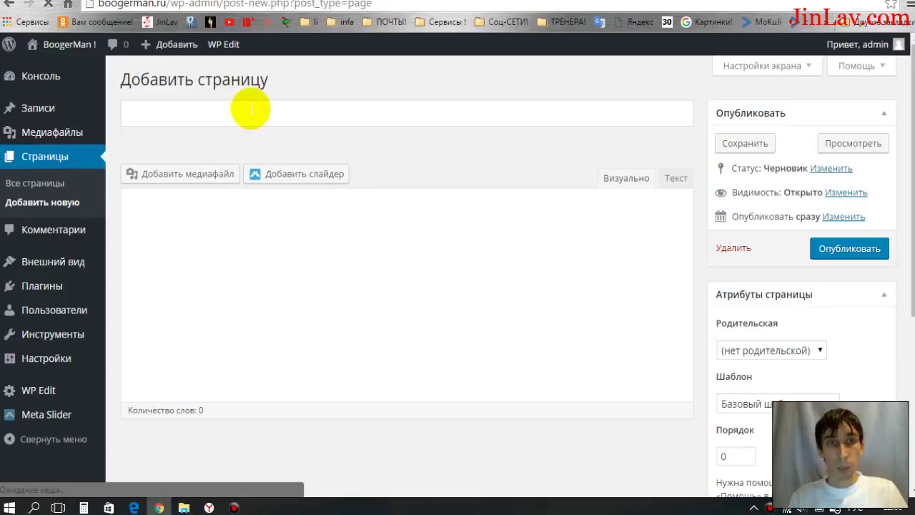
left_click(250, 109)
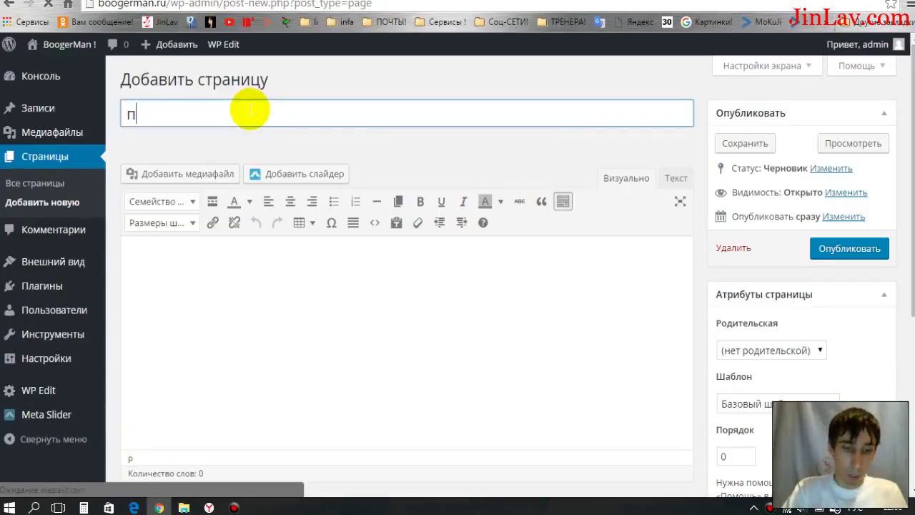
type("покрышка")
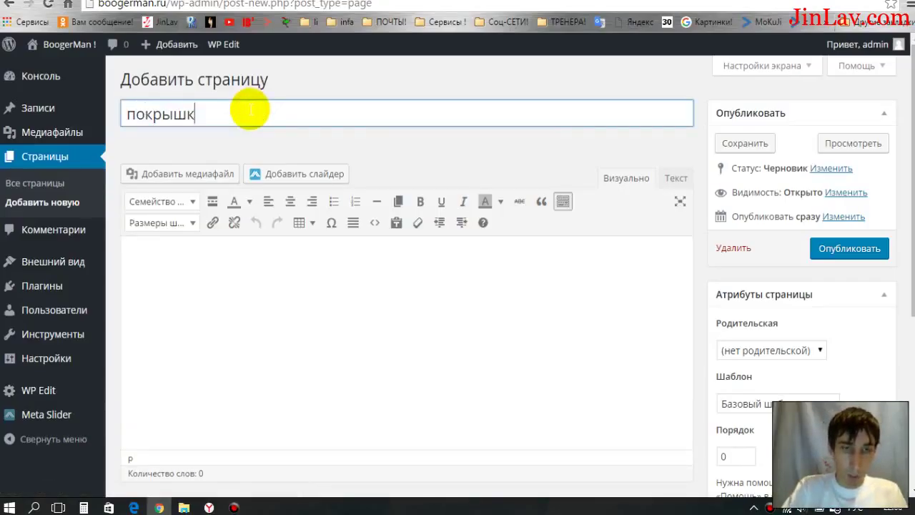
left_click(292, 144)
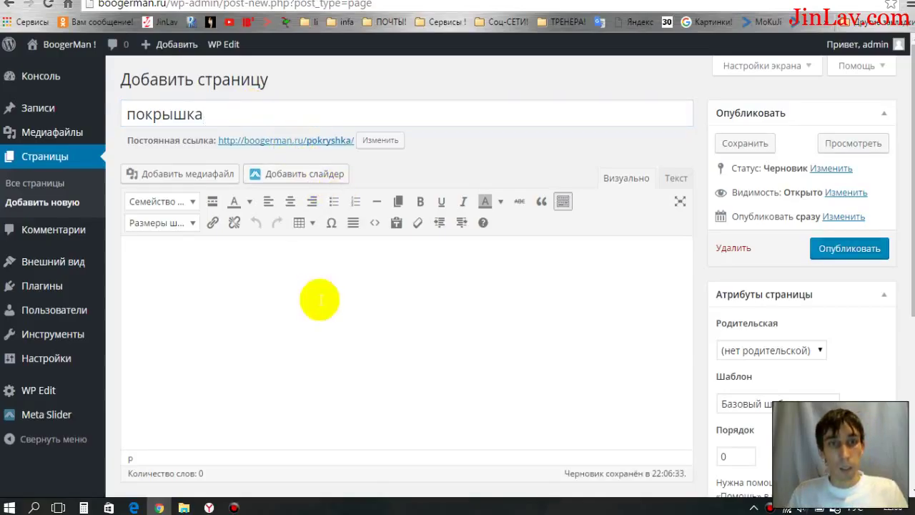
- Enter "вмвмвм" as the body text of the покрышка page and publish the page
left_click(309, 274)
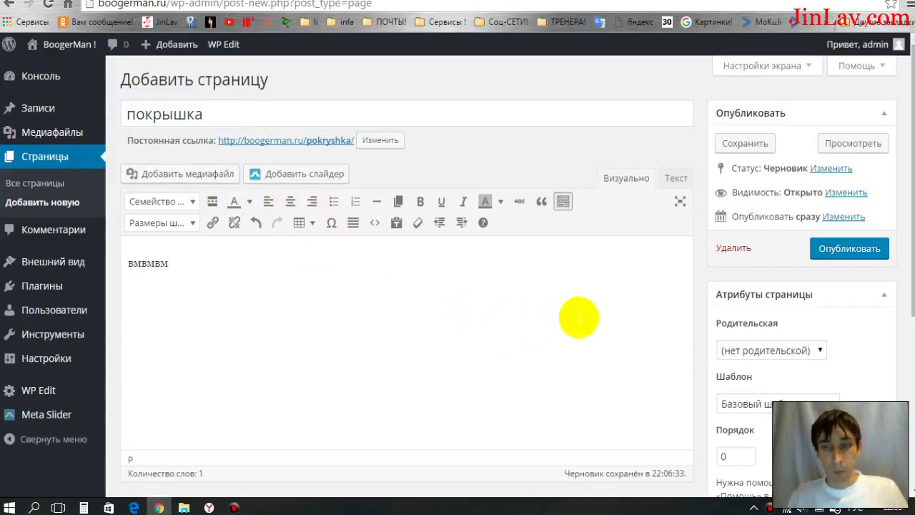
scroll(698, 278, "down", 1)
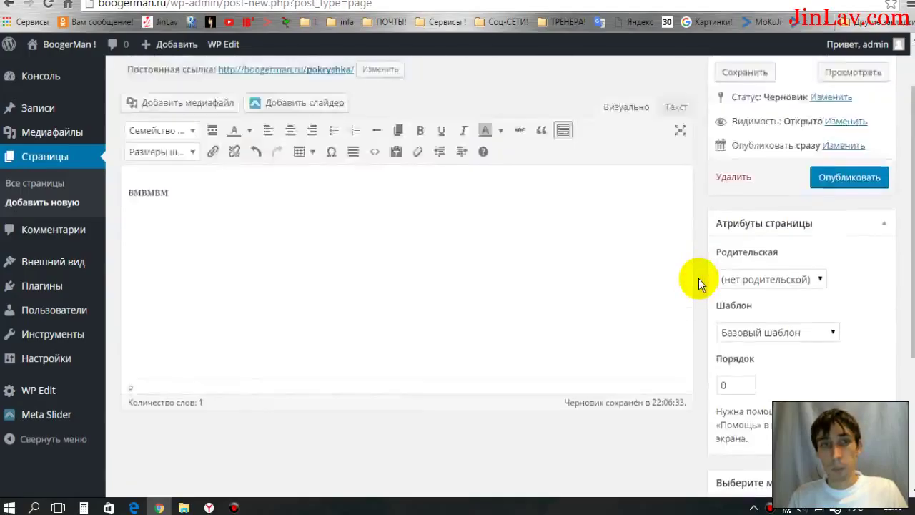
scroll(736, 265, "up", 1)
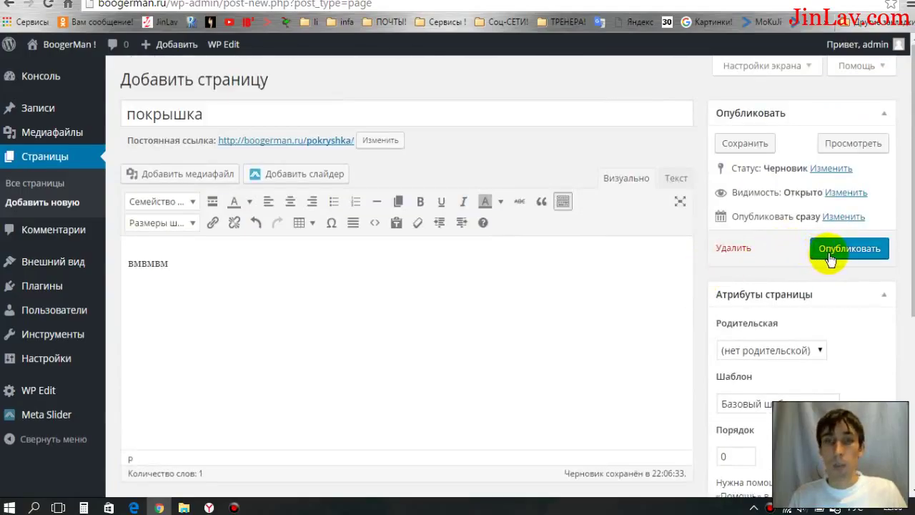
left_click(829, 256)
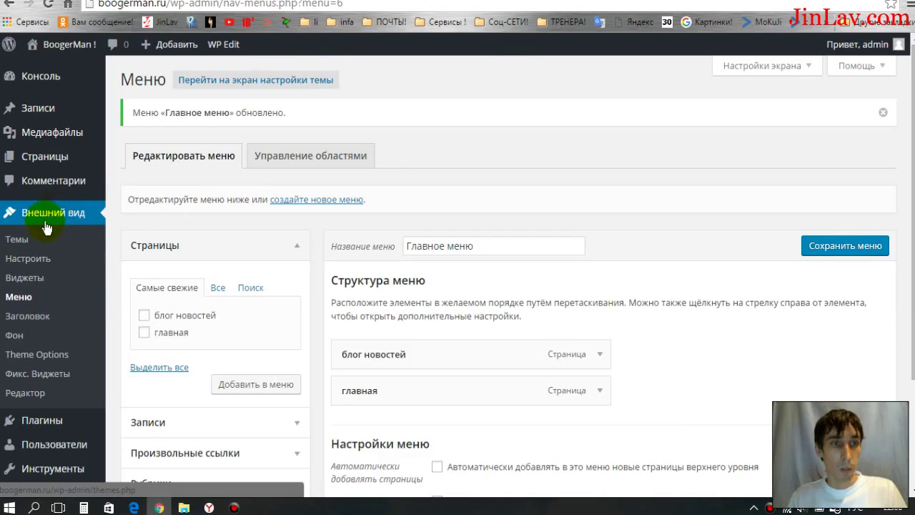
- Add the покрышка page to Главное меню and save the menu
left_click(17, 298)
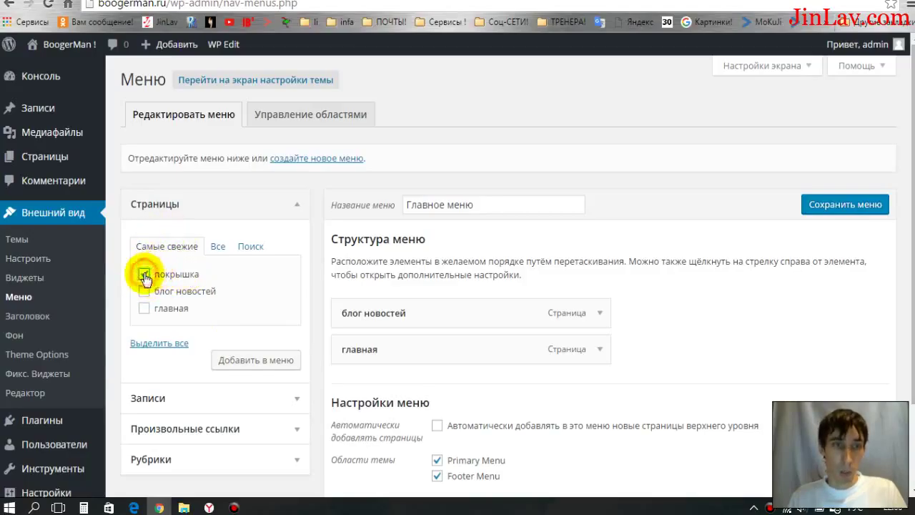
left_click(241, 359)
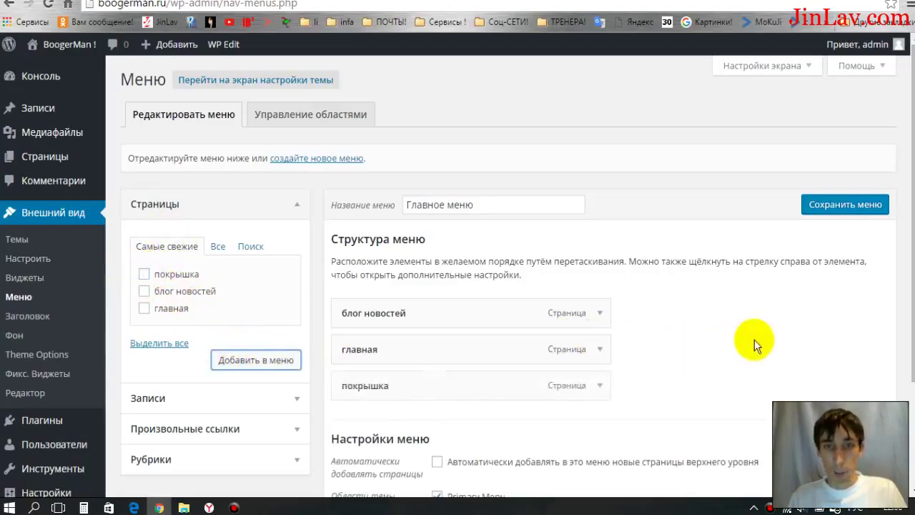
scroll(754, 343, "down", 1)
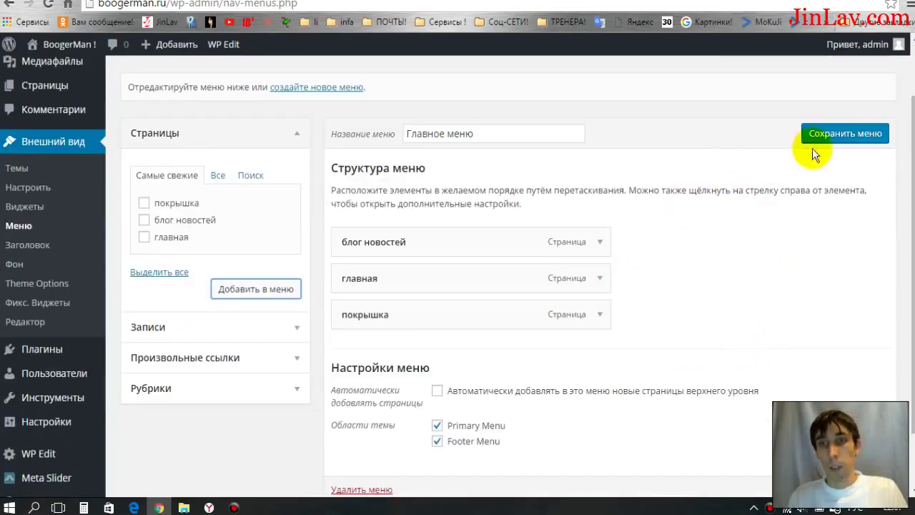
left_click(821, 133)
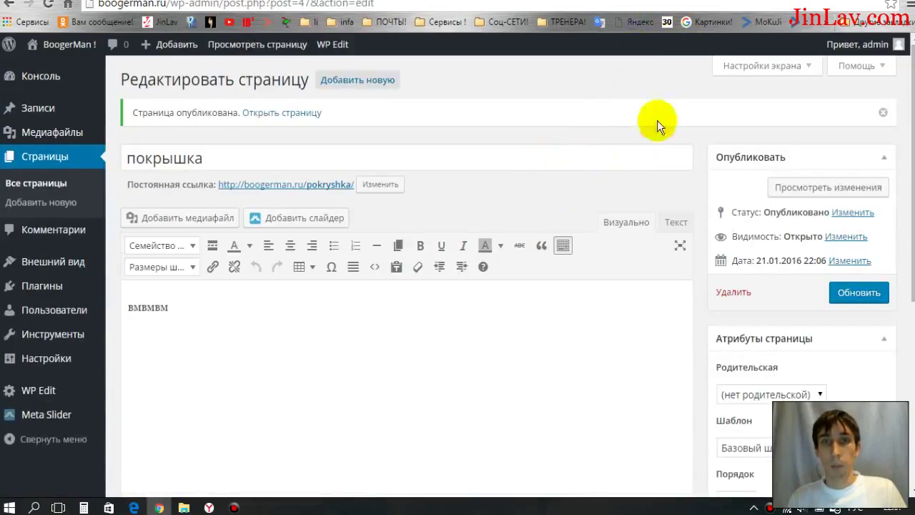
- Compare the site's header navigation with the item order in the menu editor
mouse_move(64, 49)
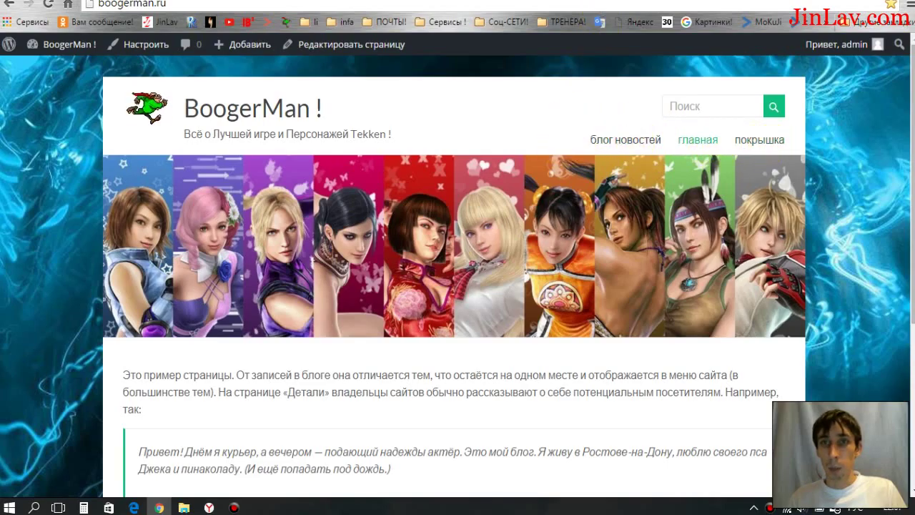
key("ctrl+Tab")
mouse_move(478, 394)
left_mouse_down()
mouse_move(474, 348)
mouse_move(477, 390)
left_mouse_up()
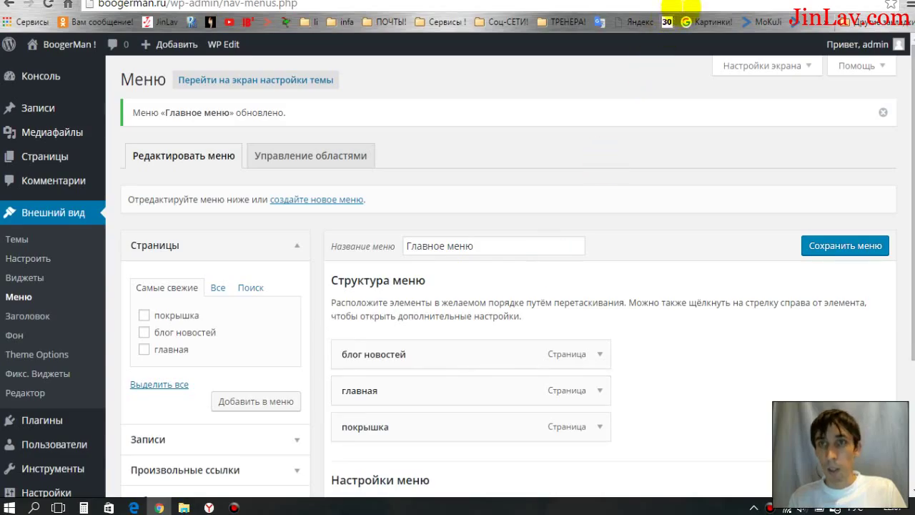
key("ctrl+Tab")
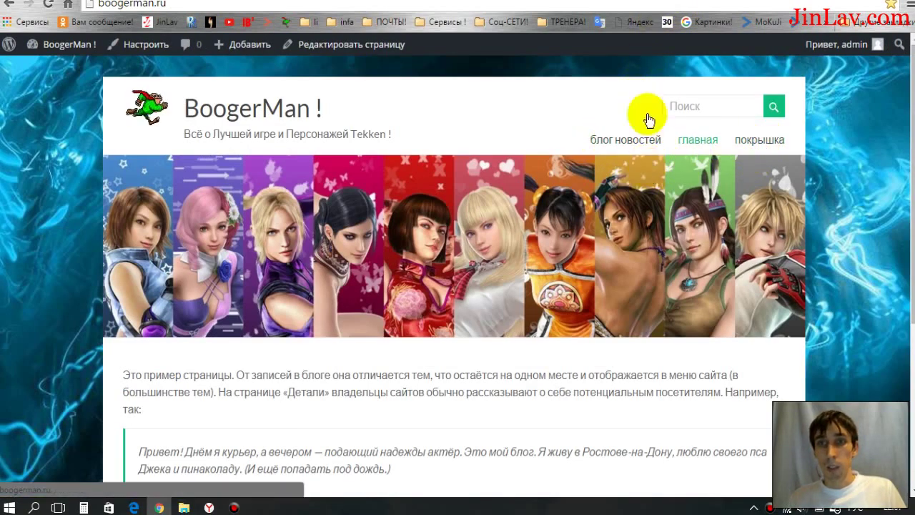
key("ctrl+Tab")
- Move главная above блог новостей, nest блог новостей beneath it, save the menu and check it on the reloaded home page
scroll(660, 338, "down", 1)
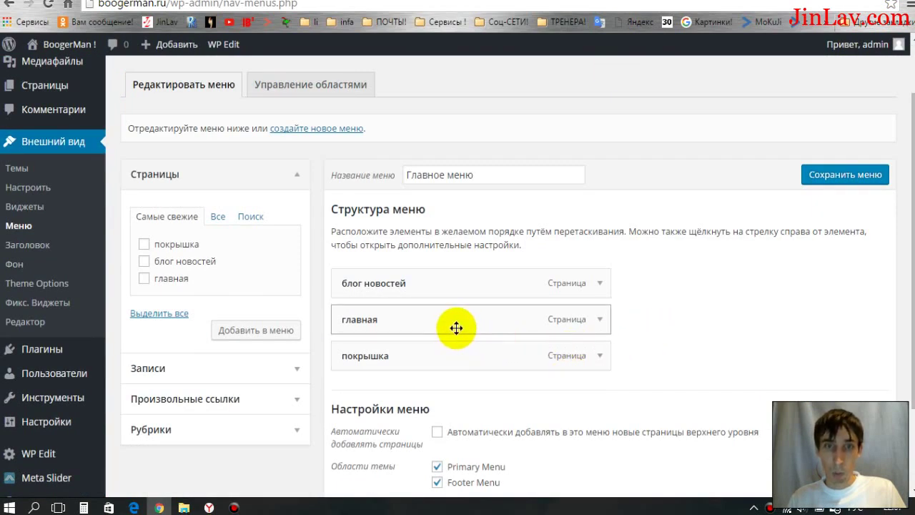
left_click_drag(450, 322, 450, 280)
left_click_drag(423, 323, 443, 323)
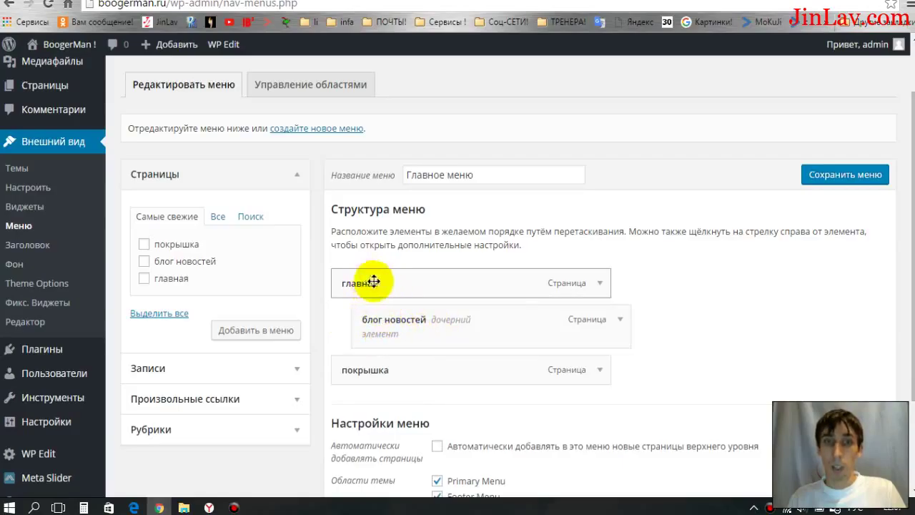
left_click(812, 186)
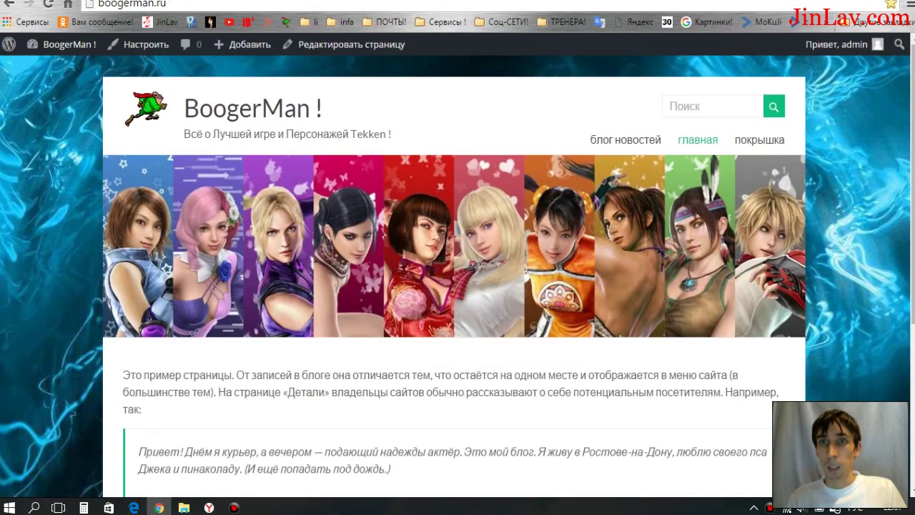
left_click(48, 4)
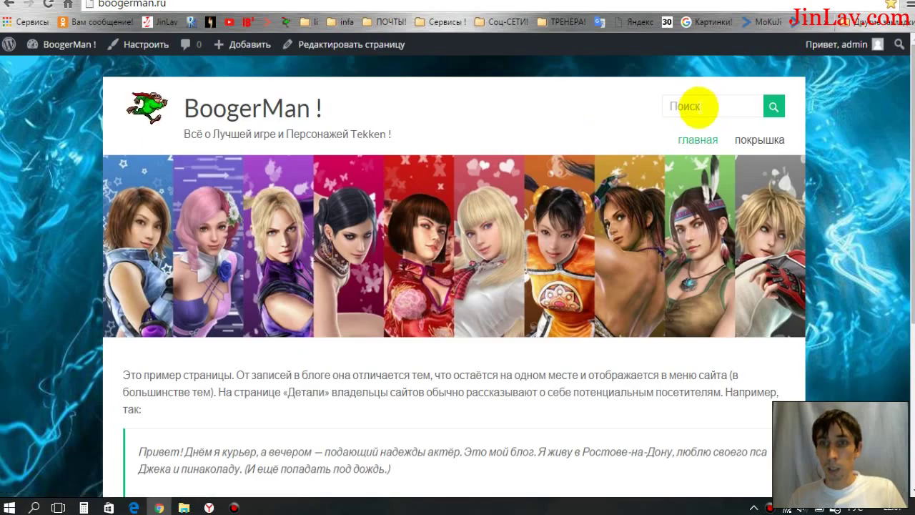
mouse_move(695, 142)
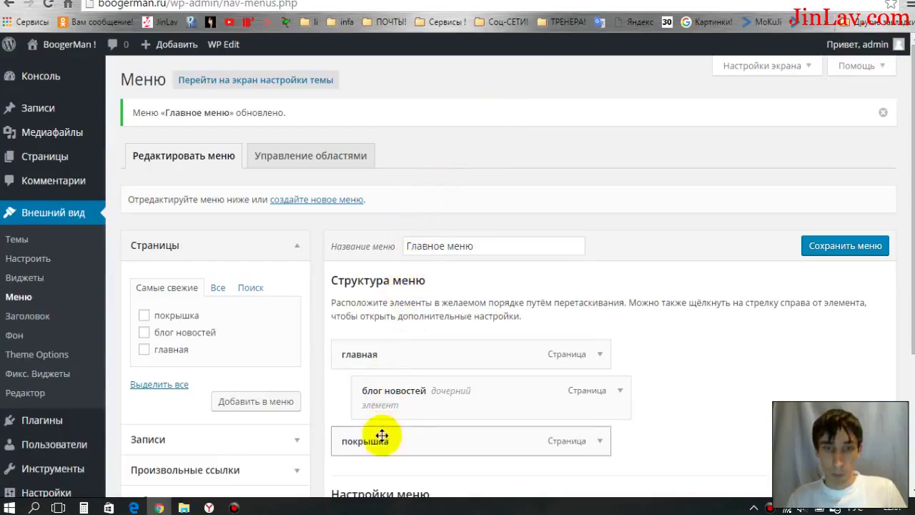
- Make покрышка a child item of главная, save the menu and check the dropdown on the home page
left_click_drag(382, 436, 406, 435)
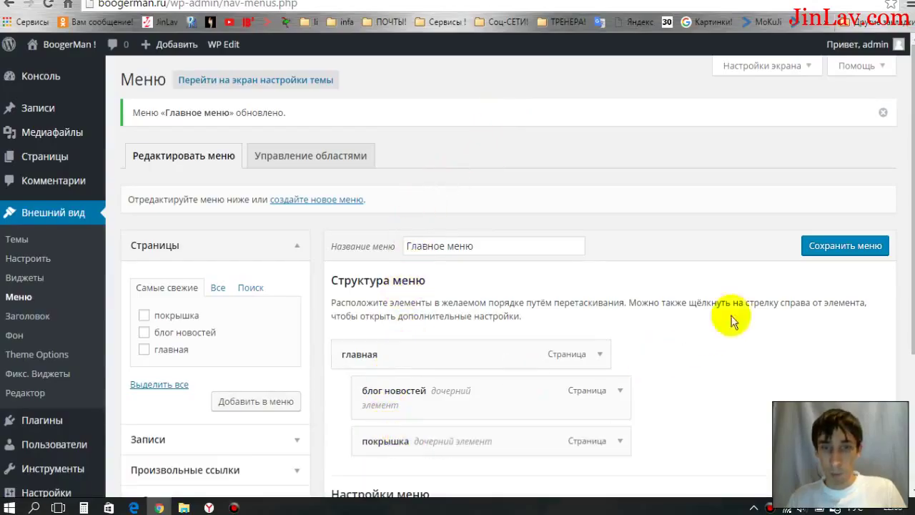
left_click(817, 250)
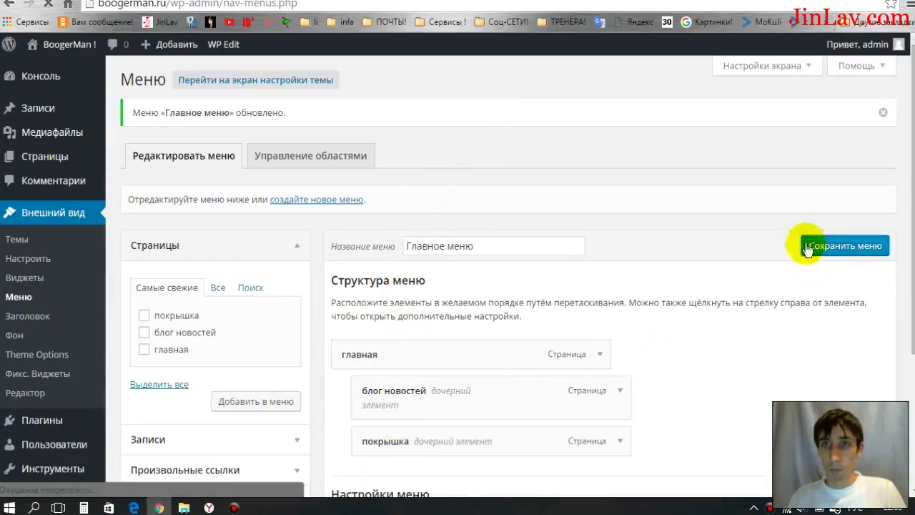
left_click(53, 44)
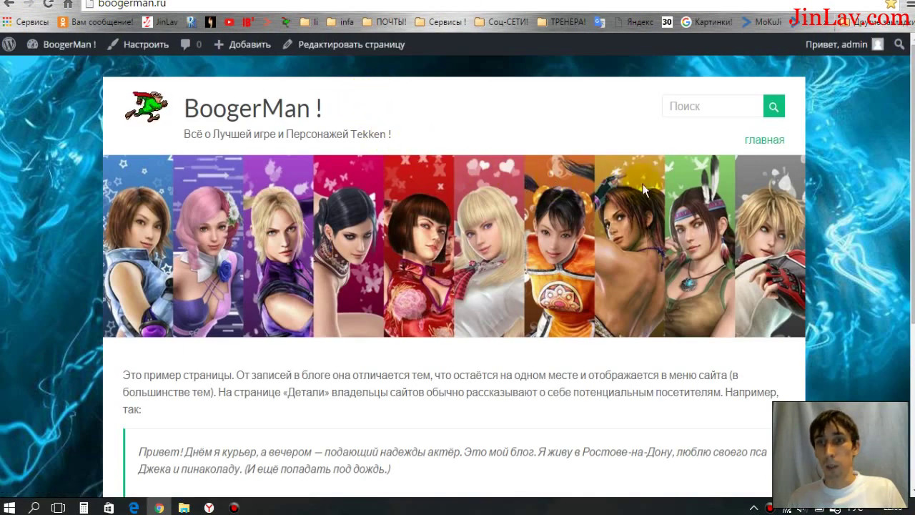
mouse_move(750, 146)
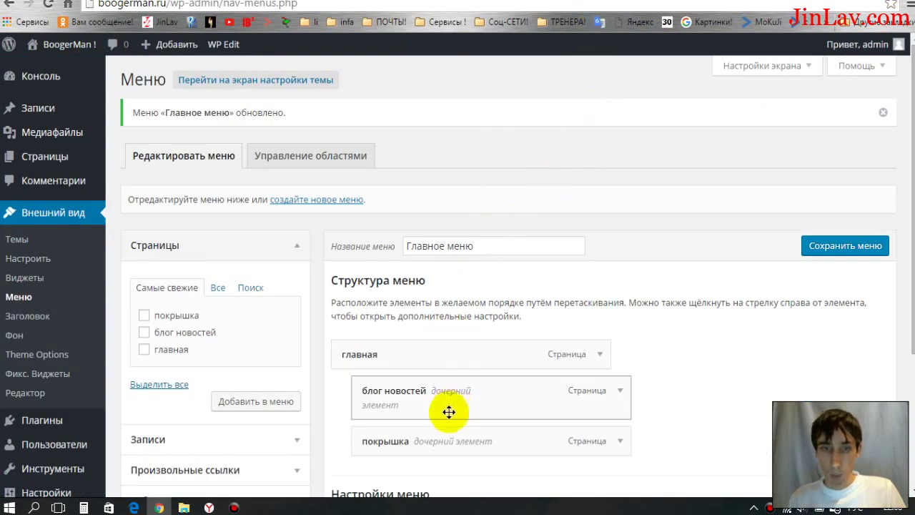
- Nest покрышка beneath блог новостей, save the menu and check the multi-level dropdown on the home page
left_click_drag(455, 441, 458, 378)
left_click(824, 243)
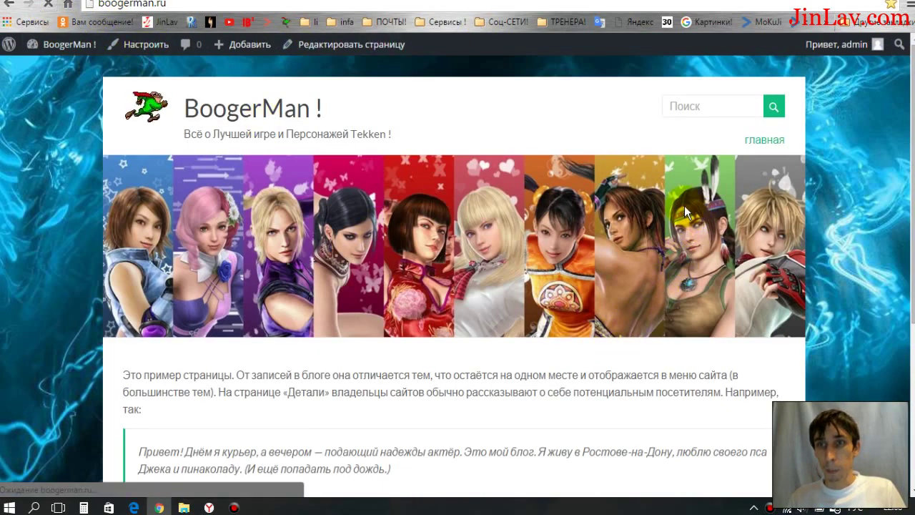
left_click(682, 130)
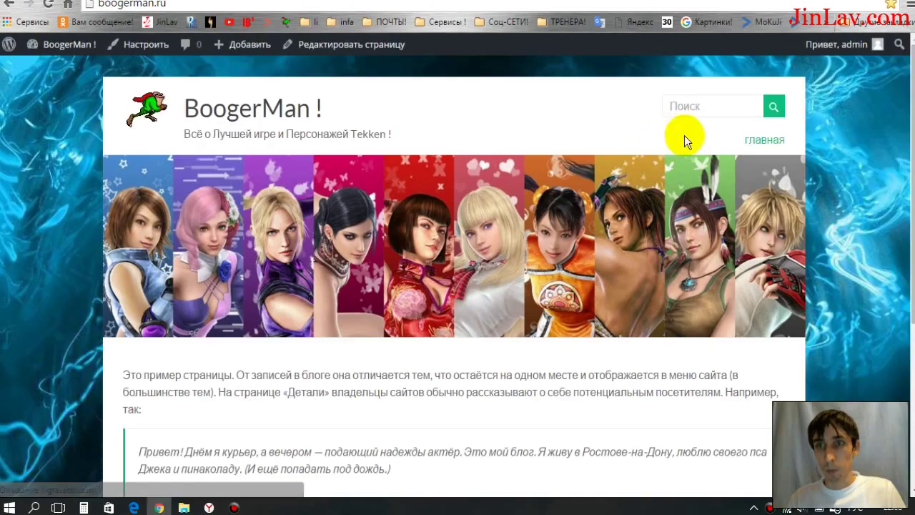
mouse_move(756, 142)
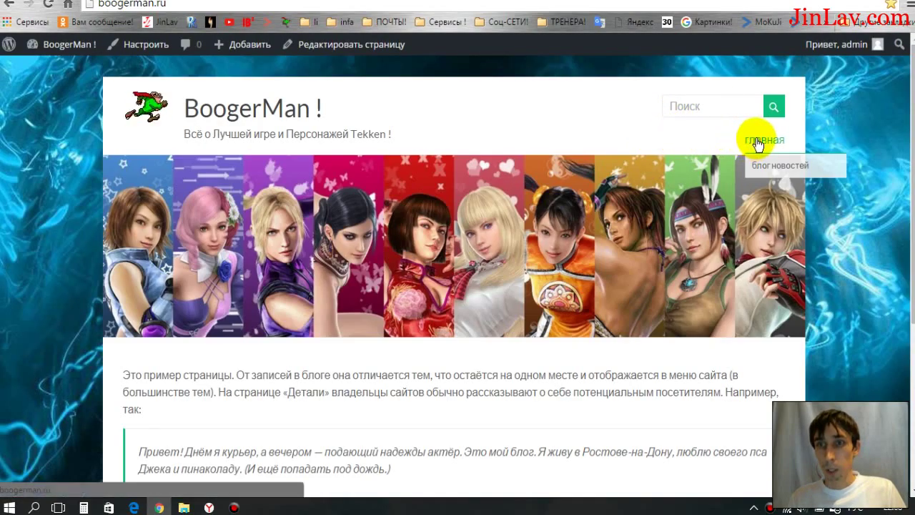
mouse_move(764, 167)
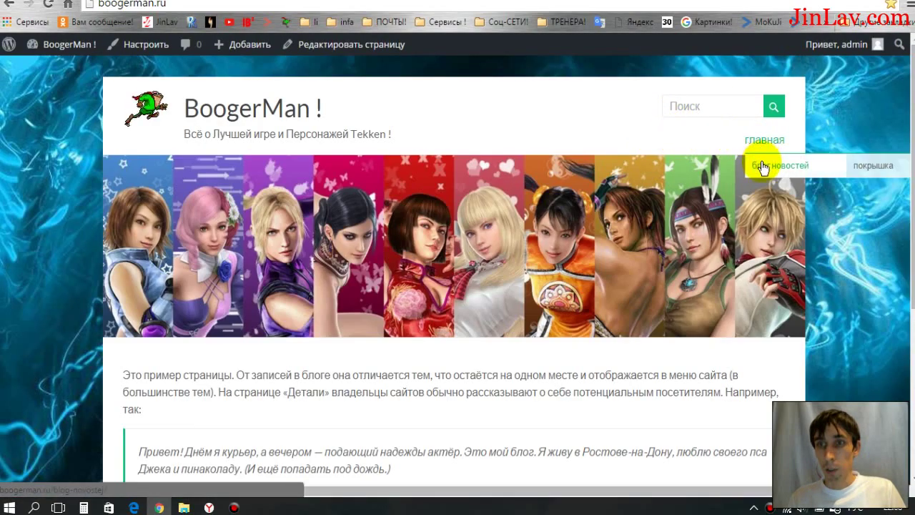
left_click(865, 174)
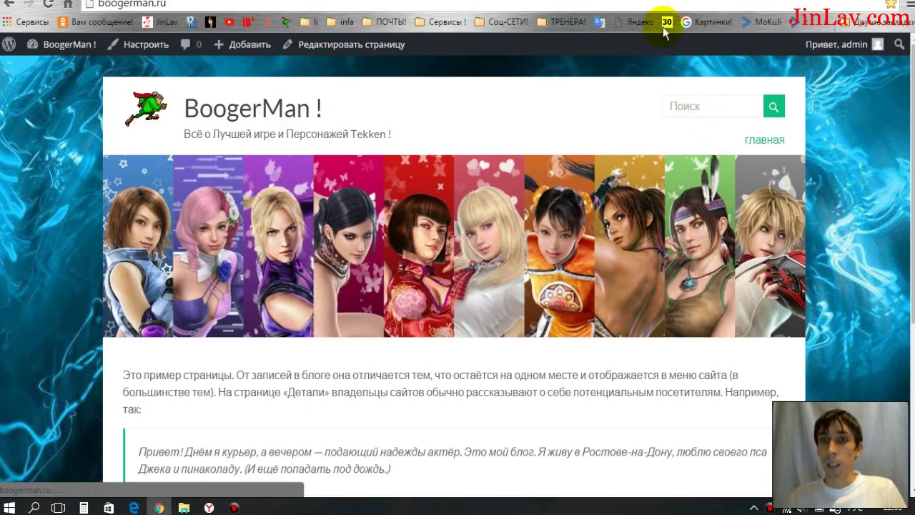
- Move блог новостей and покрышка back to the top level of Главное меню and save the menu
left_click(668, 2)
left_click_drag(493, 398, 457, 403)
left_click_drag(465, 437, 438, 439)
left_click(828, 250)
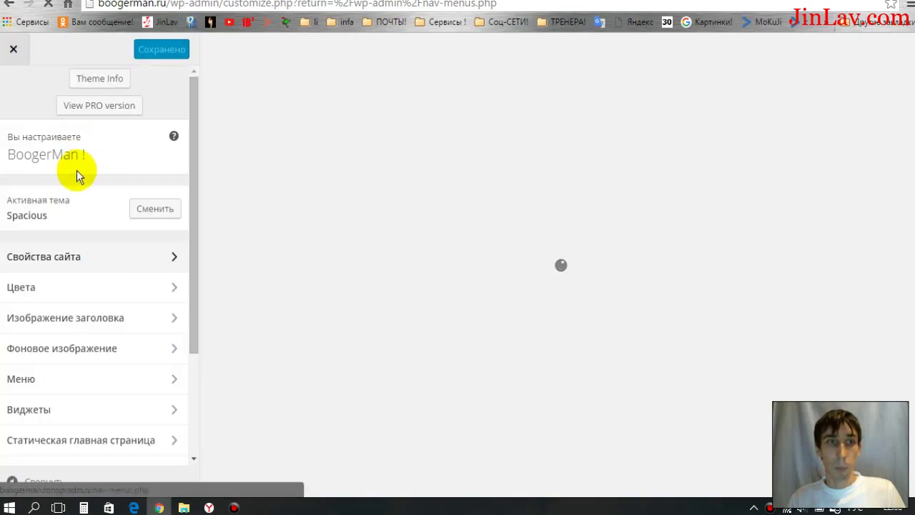
- Activate the slider in the theme customizer's Слайдер settings
scroll(139, 307, "down", 3)
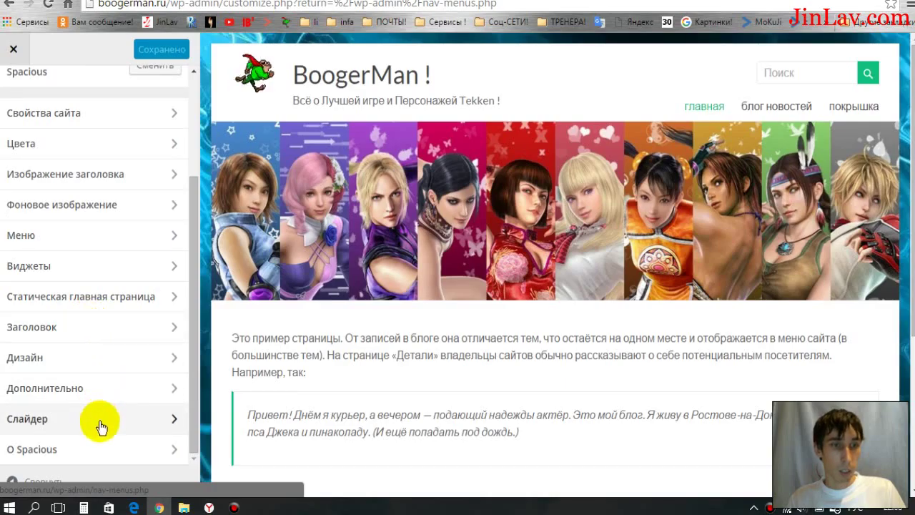
left_click(170, 418)
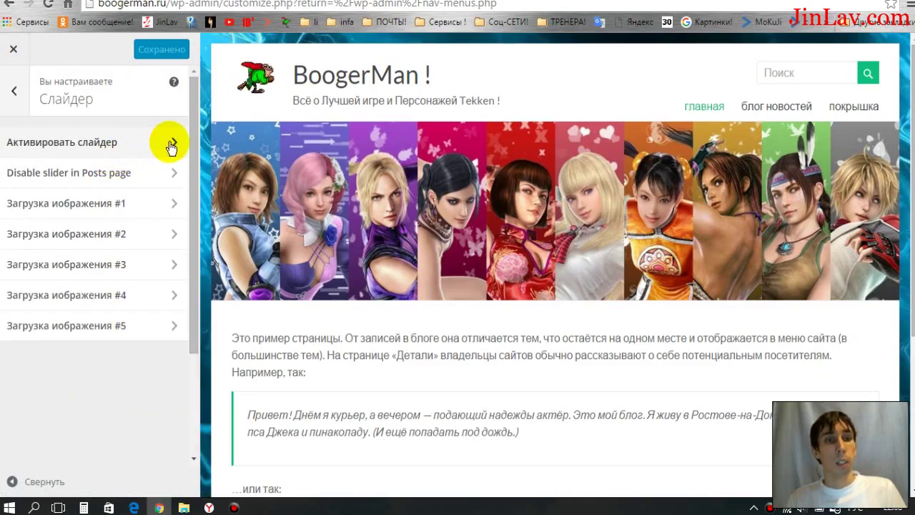
left_click(174, 146)
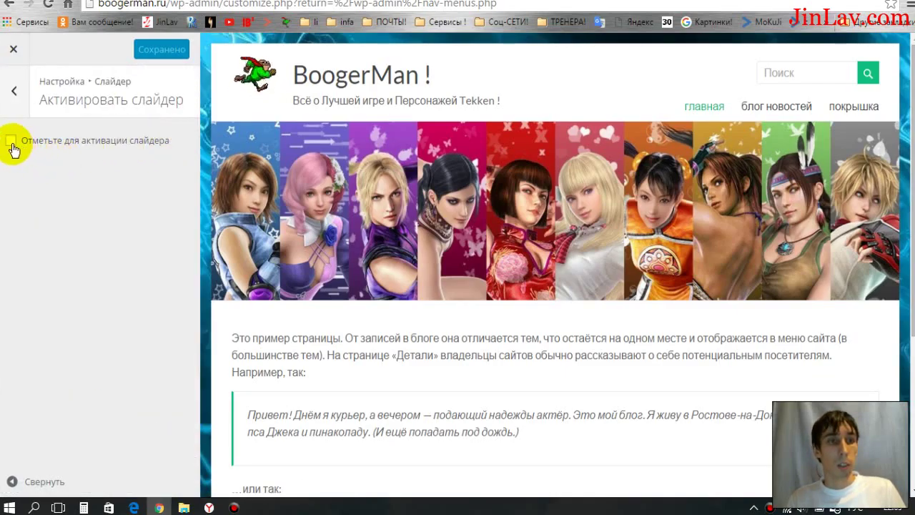
left_click(11, 143)
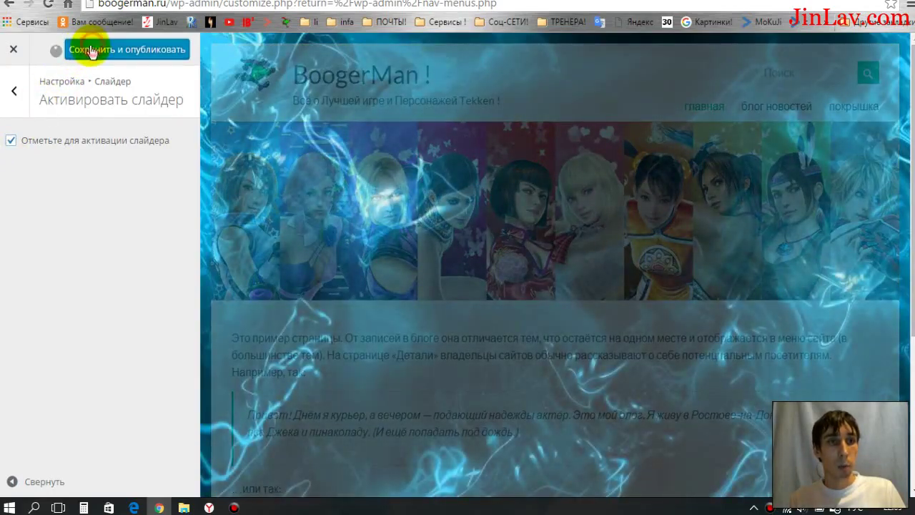
- Save and publish the slider activation, then view the Disable slider in Posts page option, leaving it unchecked
left_click(91, 51)
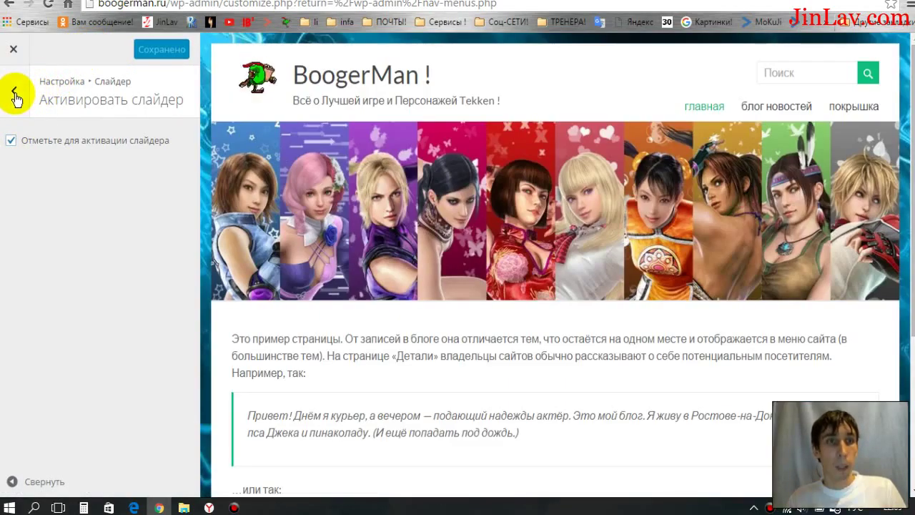
left_click(14, 93)
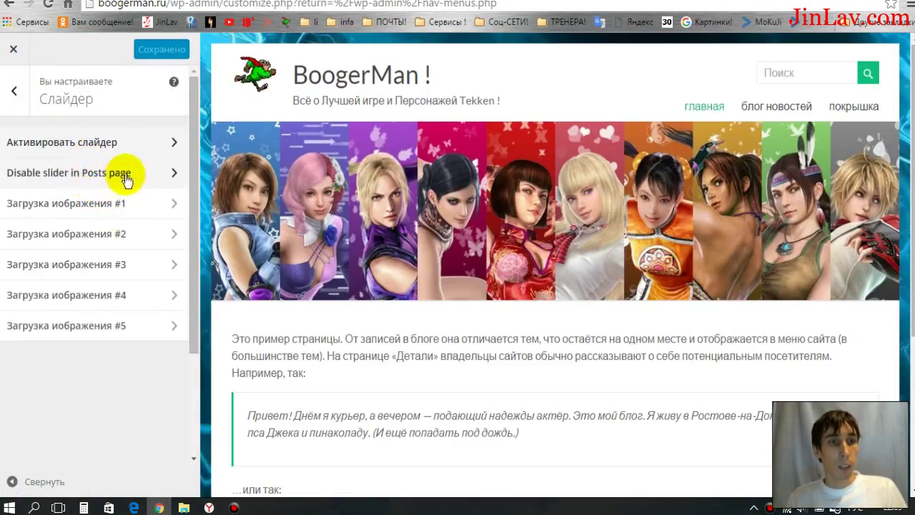
left_click(159, 173)
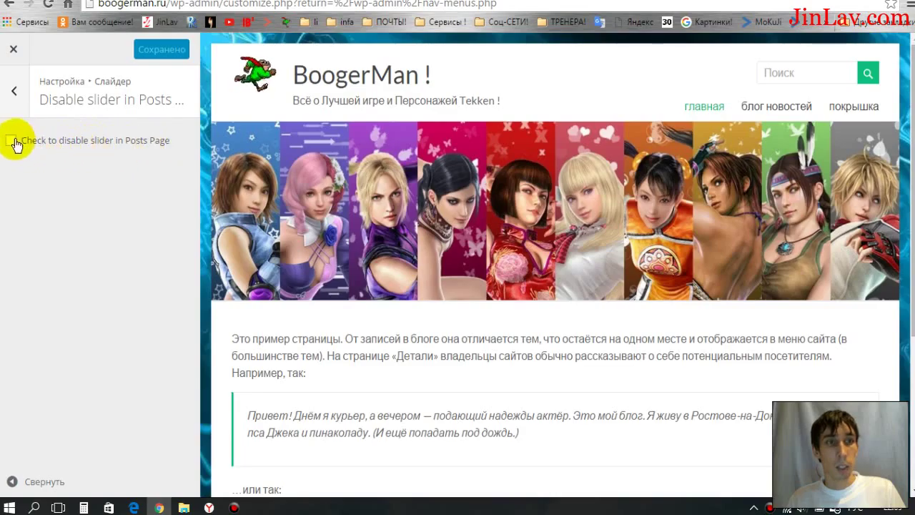
left_click(13, 92)
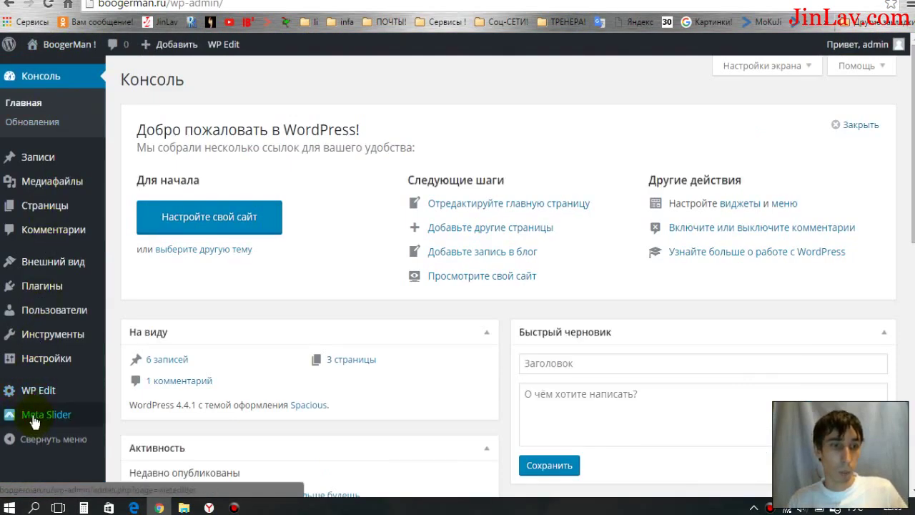
- Create a new slideshow in the Meta Slider plugin
mouse_move(39, 421)
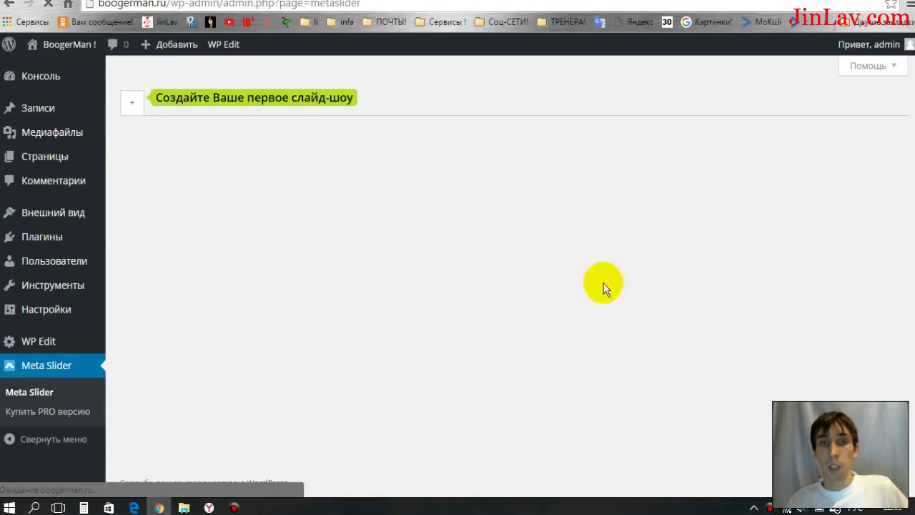
mouse_move(115, 107)
left_click(238, 248)
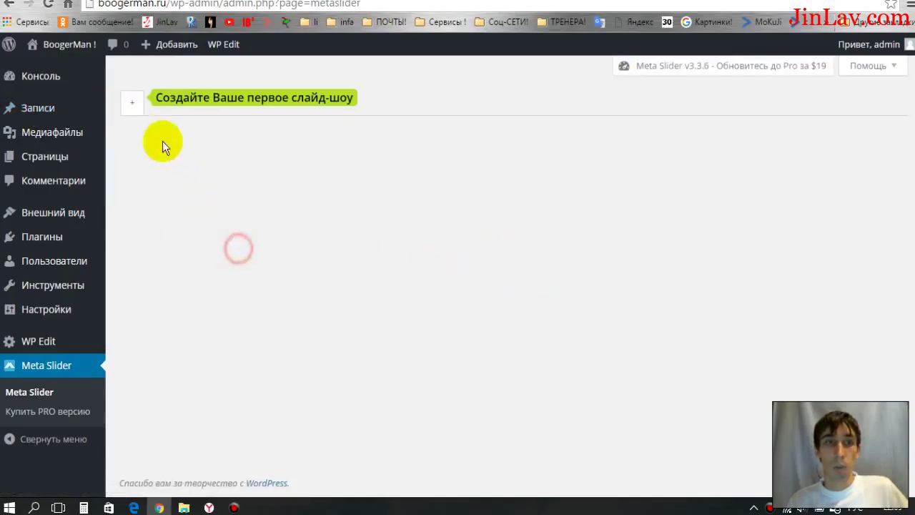
left_click(131, 108)
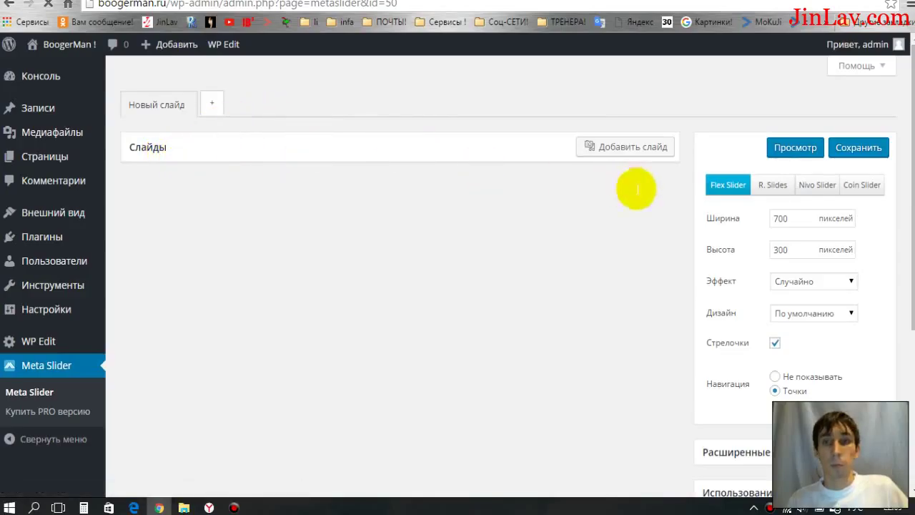
- Add two slides from the media library: the blue lightning background and the Tekken characters banner
left_click(590, 155)
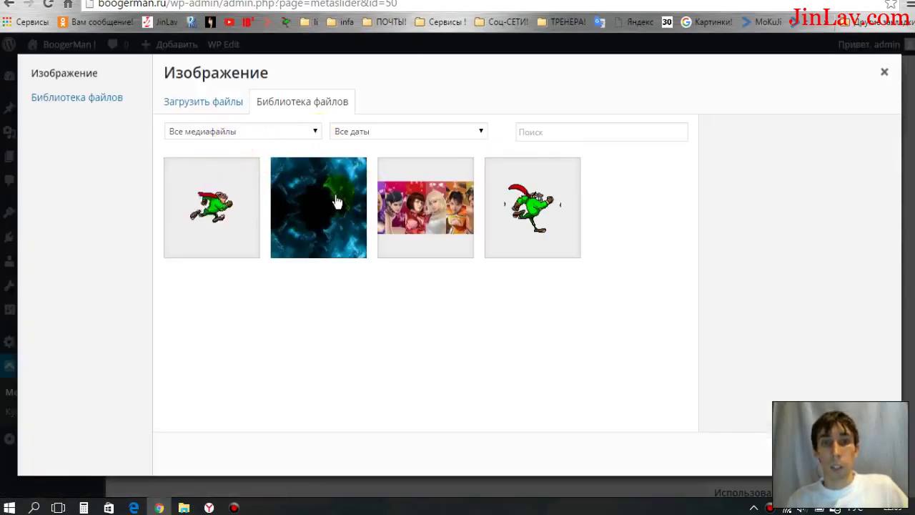
left_click(338, 202)
left_click(850, 452)
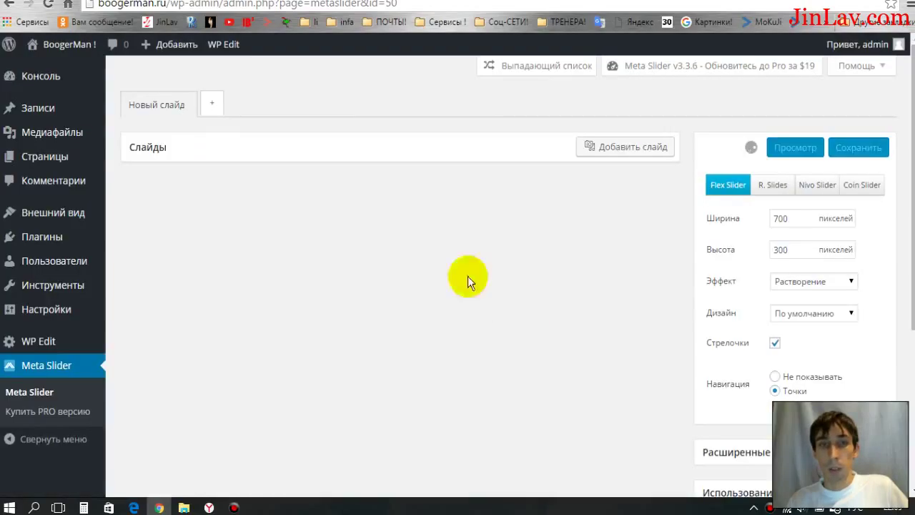
left_click(610, 148)
left_click(464, 187)
left_click(850, 452)
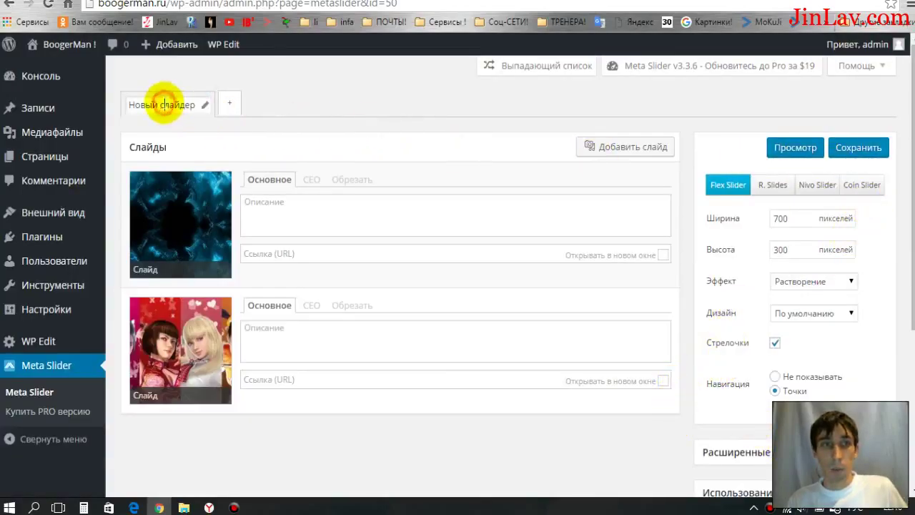
- Rename the slideshow to Номммм and save it
left_click_drag(194, 104, 140, 101)
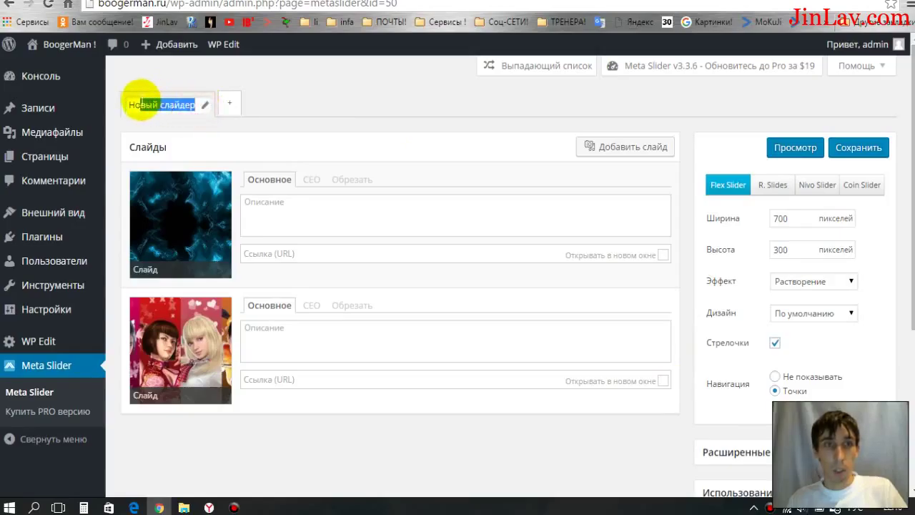
type("мммм")
left_click(266, 108)
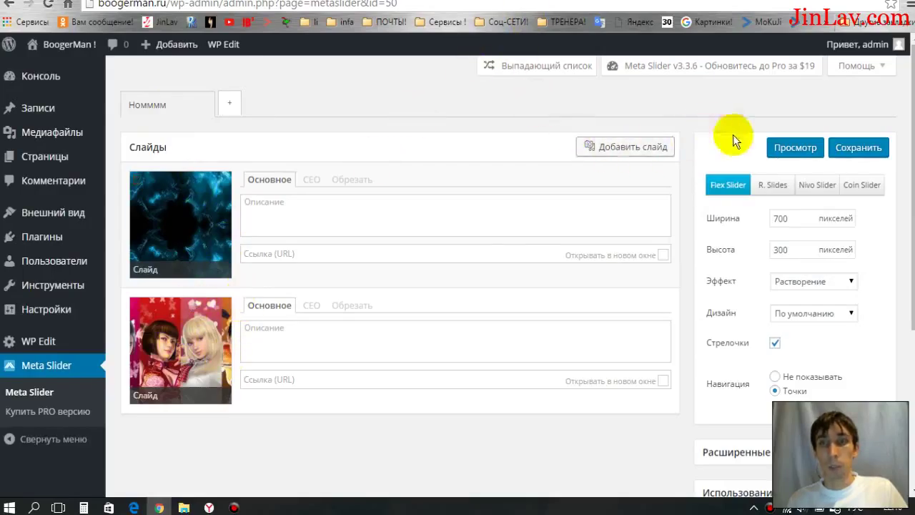
left_click(856, 148)
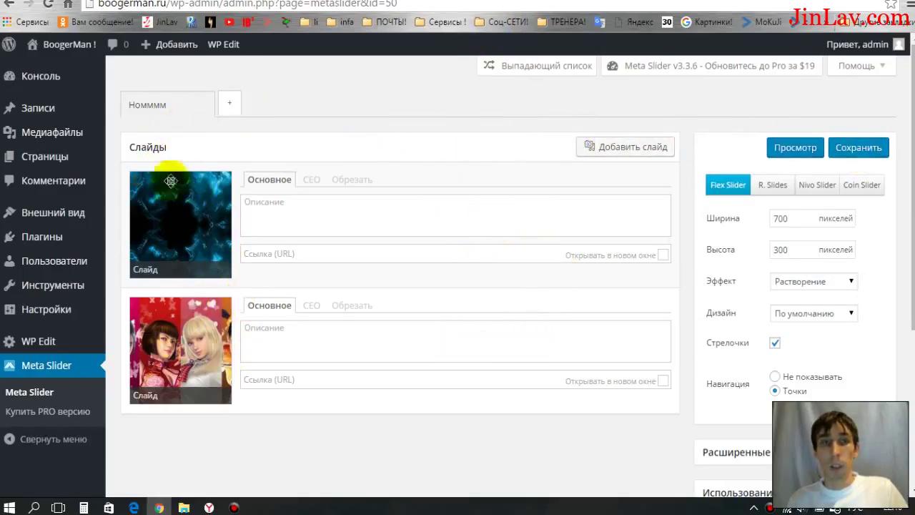
- Add the Meta Slider widget below Рубрики in Левый сайдбар, title it ммммм and use the Номммм slider
mouse_move(105, 232)
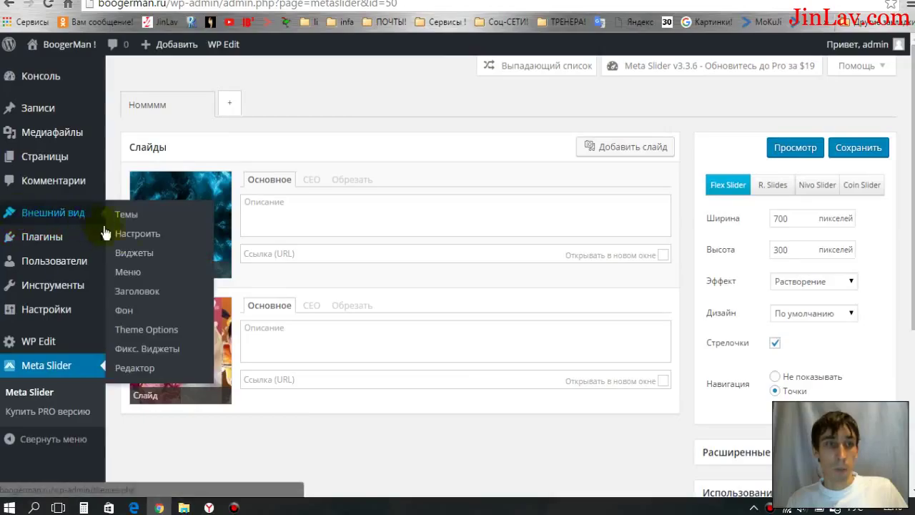
left_click(132, 255)
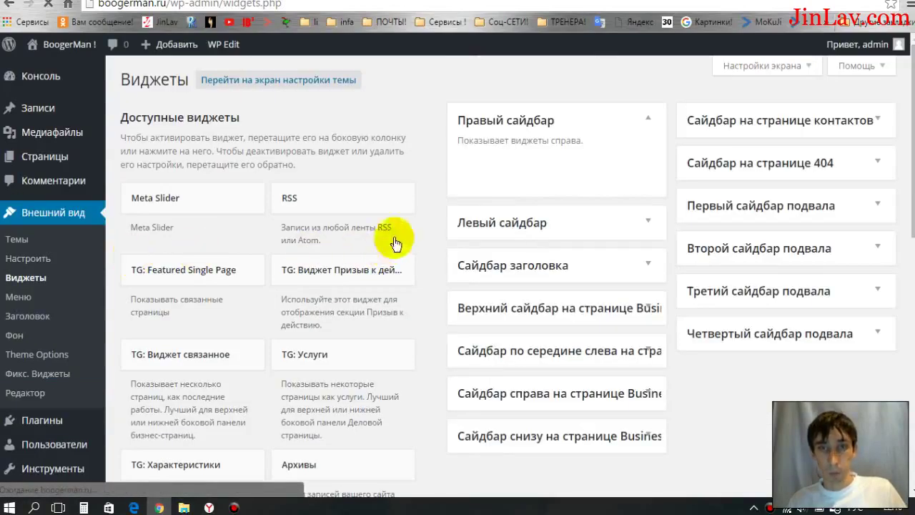
scroll(469, 242, "down", 1)
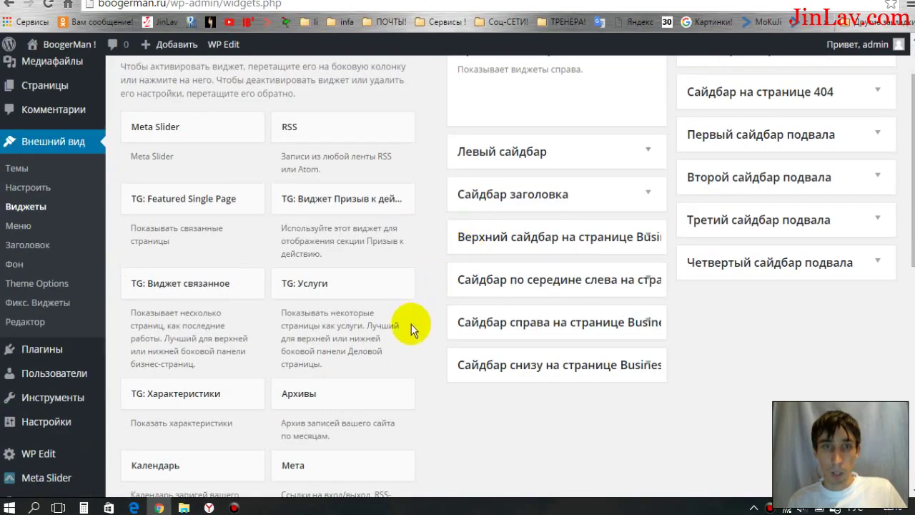
scroll(442, 264, "up", 1)
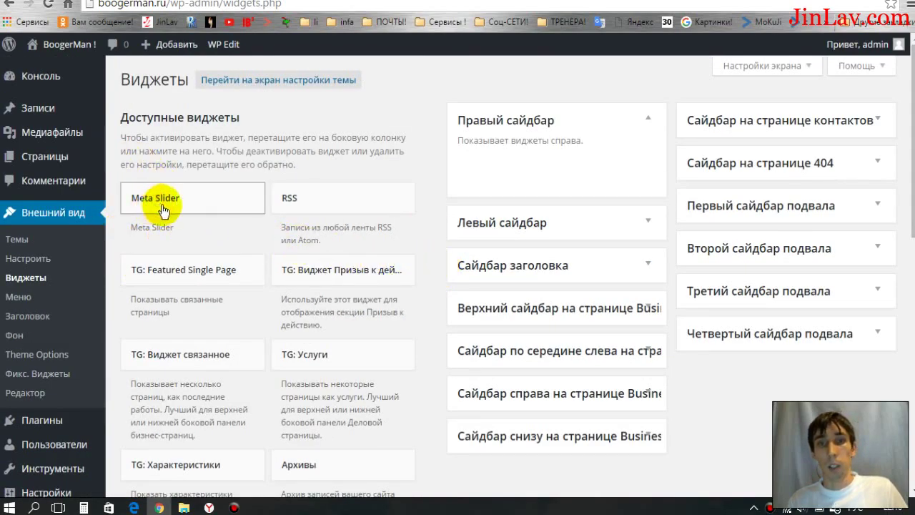
left_click_drag(163, 209, 496, 352)
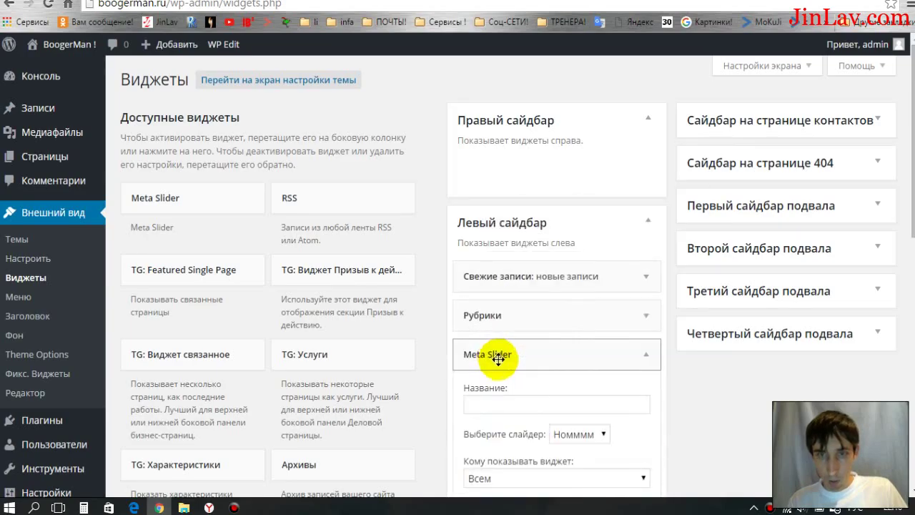
scroll(669, 405, "down", 1)
scroll(691, 385, "down", 1)
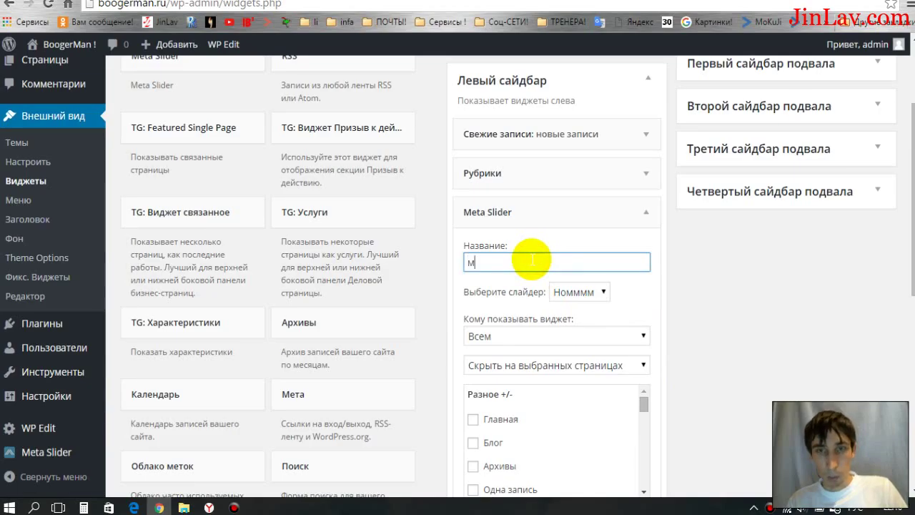
scroll(685, 278, "down", 3)
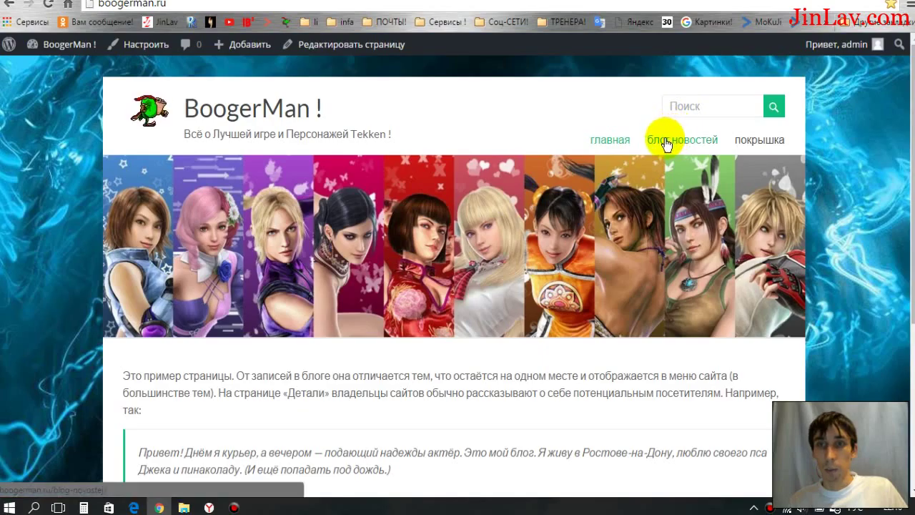
- Check the ммммм slider in the left sidebar of the site's блог новостей page
left_click(664, 142)
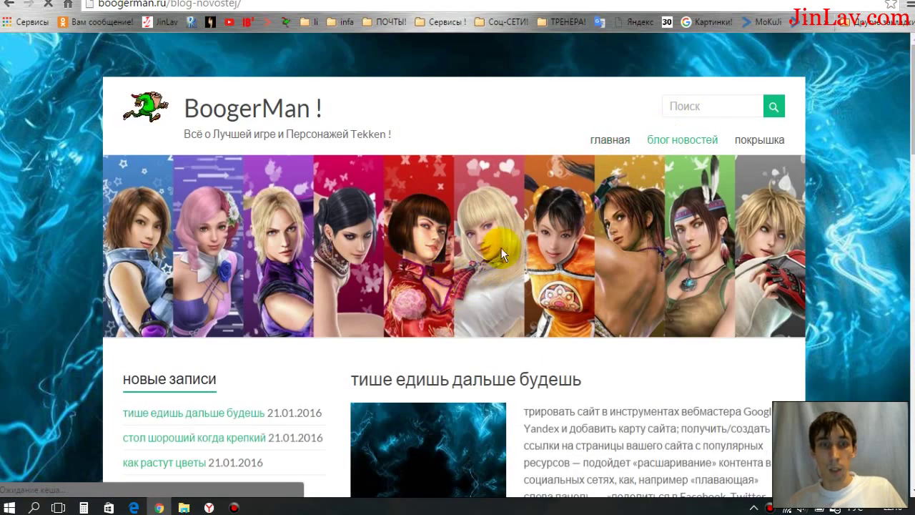
scroll(285, 264, "down", 2)
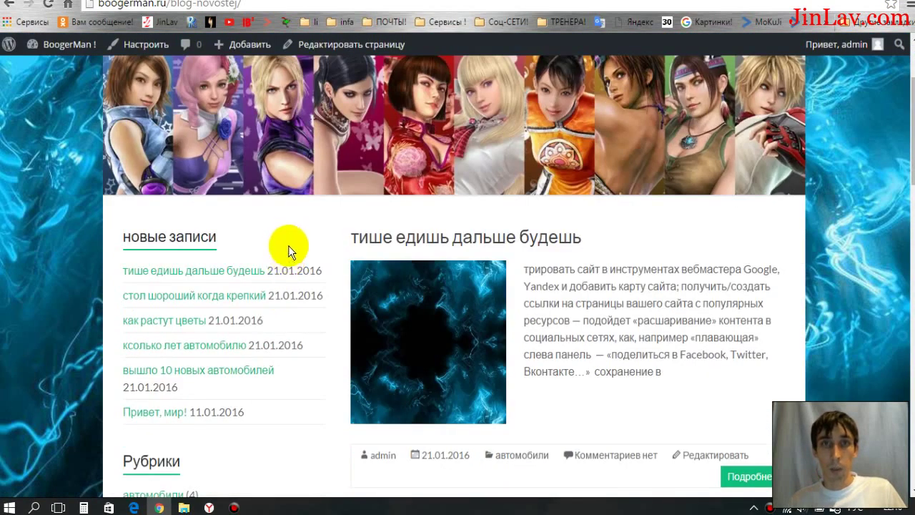
scroll(293, 254, "down", 5)
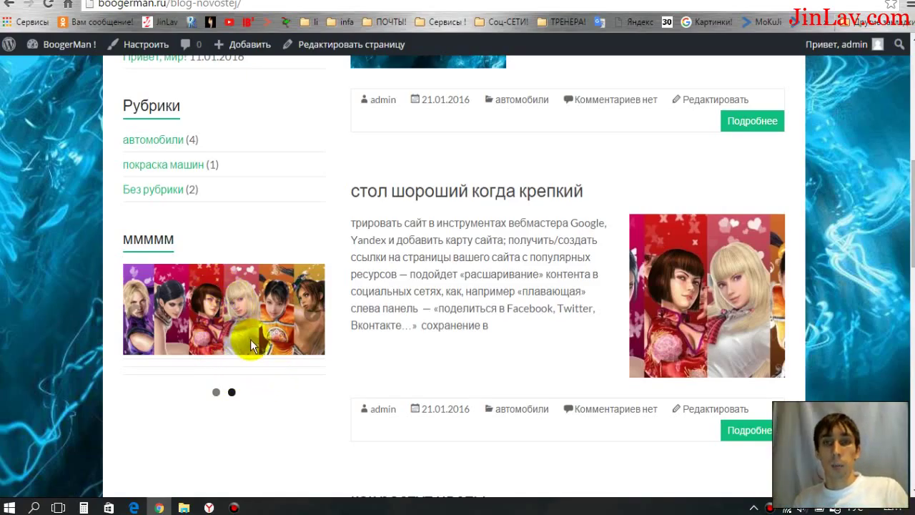
scroll(250, 339, "up", 5)
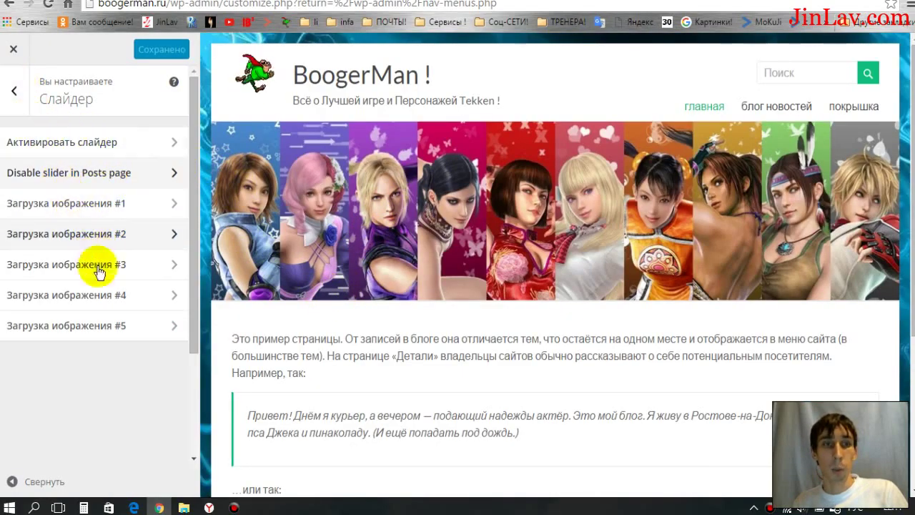
- Open Загрузка иображения #1 in the theme customizer's Слайдер settings and review its image, title, description, button text and link fields
left_click(163, 209)
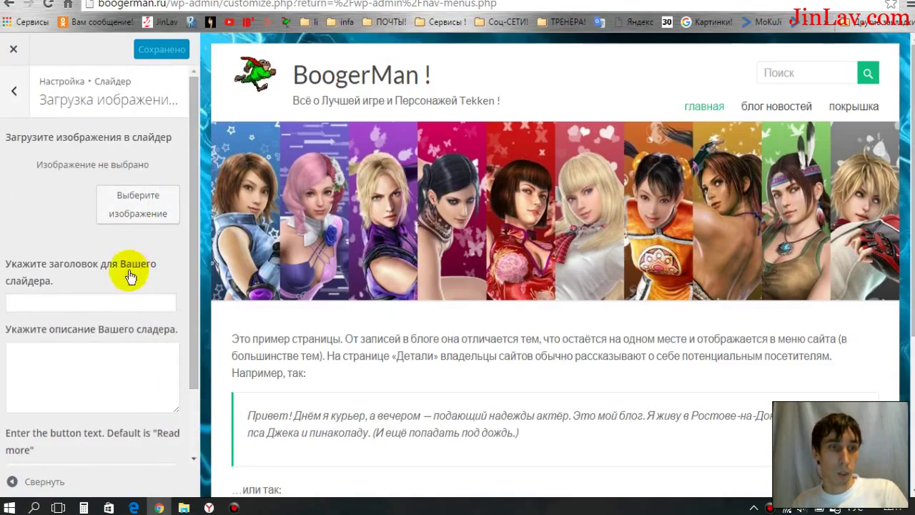
left_click(48, 359)
scroll(45, 361, "down", 2)
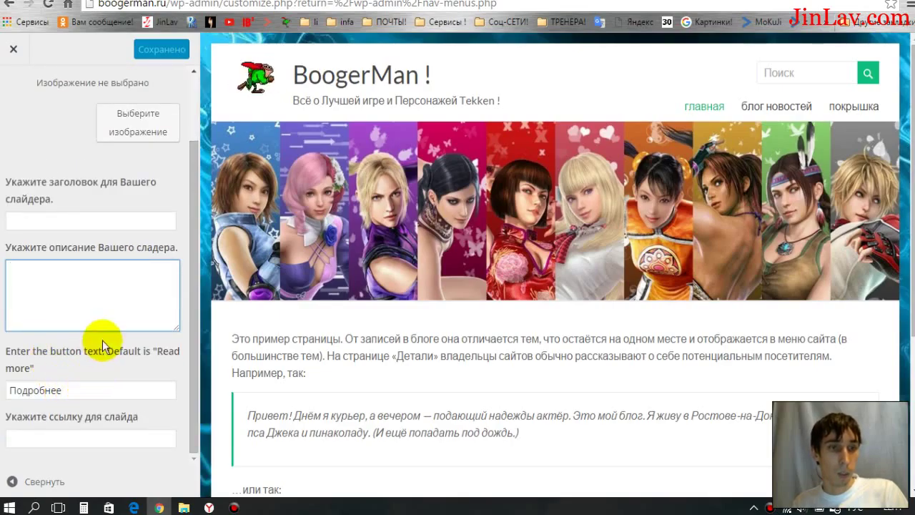
scroll(132, 186, "up", 2)
- Set LXevD_croper_ru.jpeg as the first slider image and examine it in the site preview
left_click(131, 217)
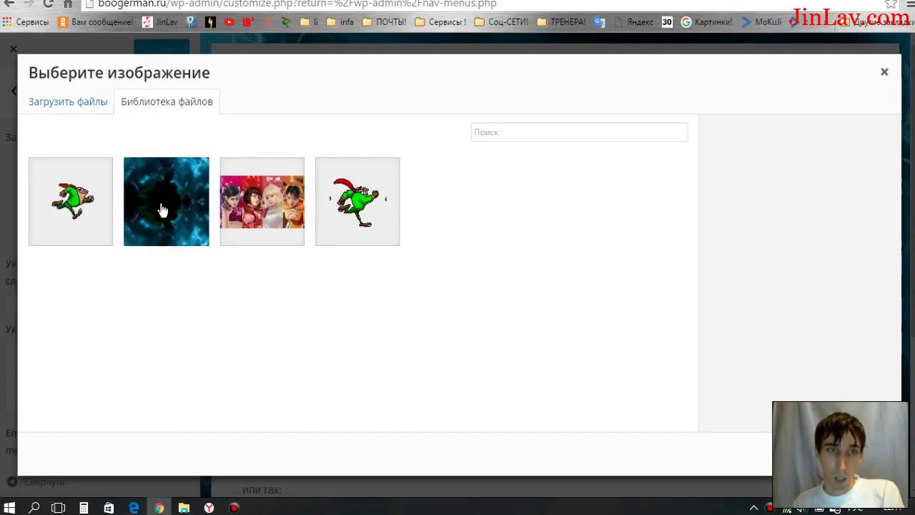
left_click(168, 218)
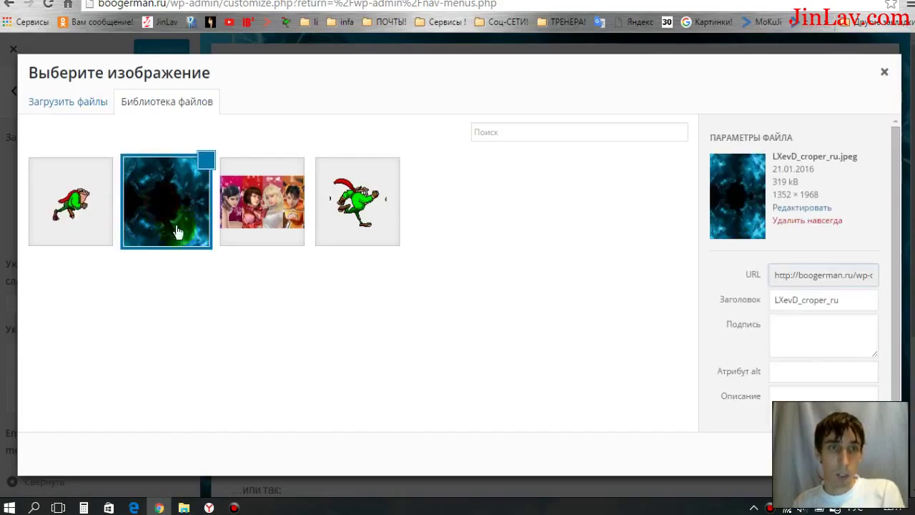
left_click(786, 453)
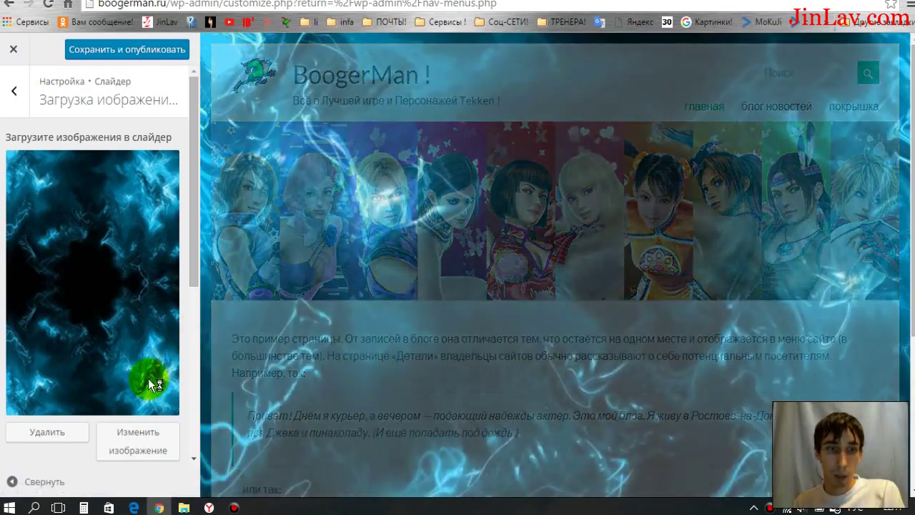
scroll(461, 369, "down", 8)
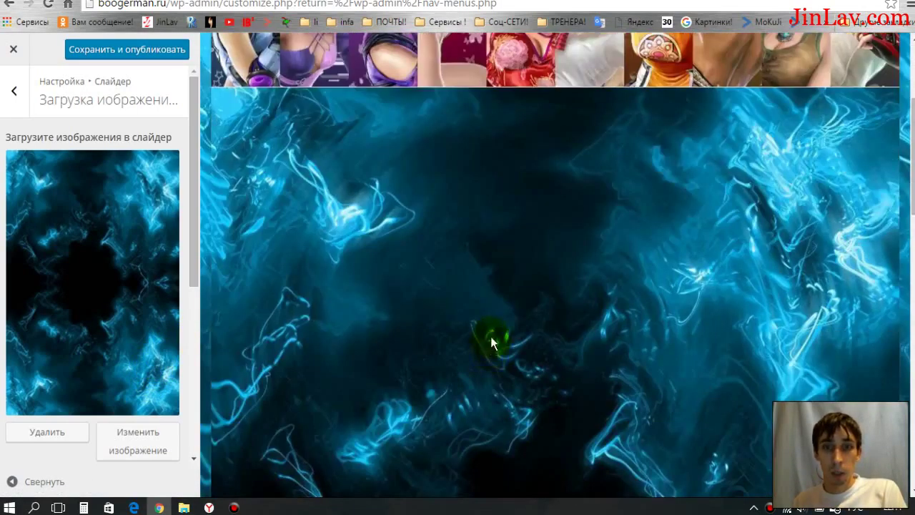
scroll(478, 290, "down", 5)
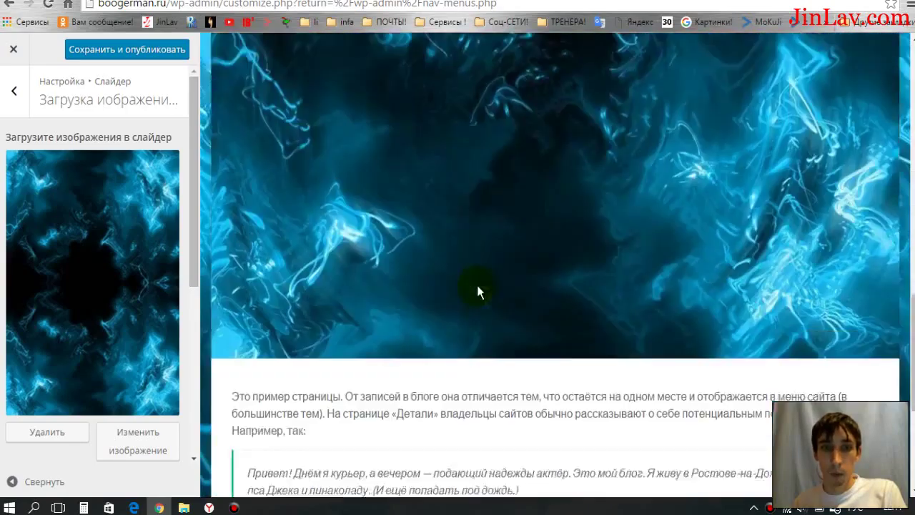
scroll(492, 132, "up", 4)
scroll(593, 143, "up", 6)
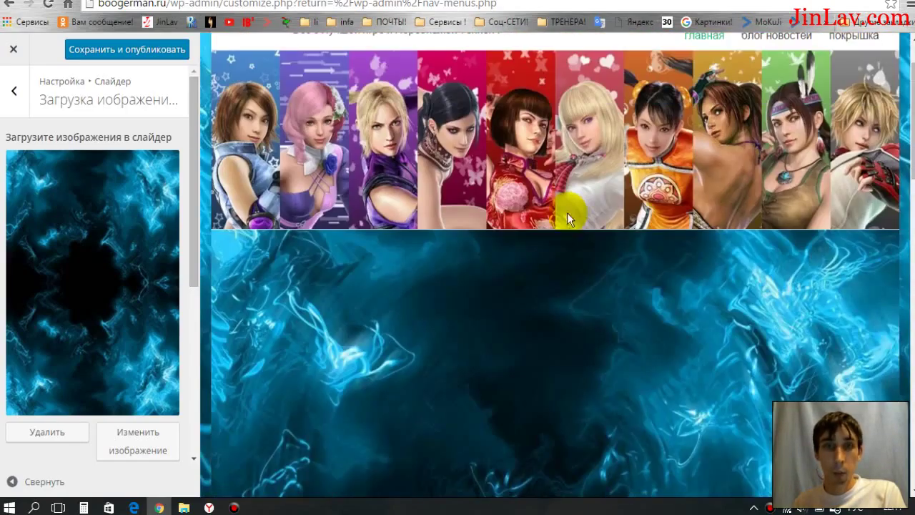
- Remove the first slider image and choose cropped-Tekken-1.jpg from the media library instead
left_click(66, 435)
left_click(145, 206)
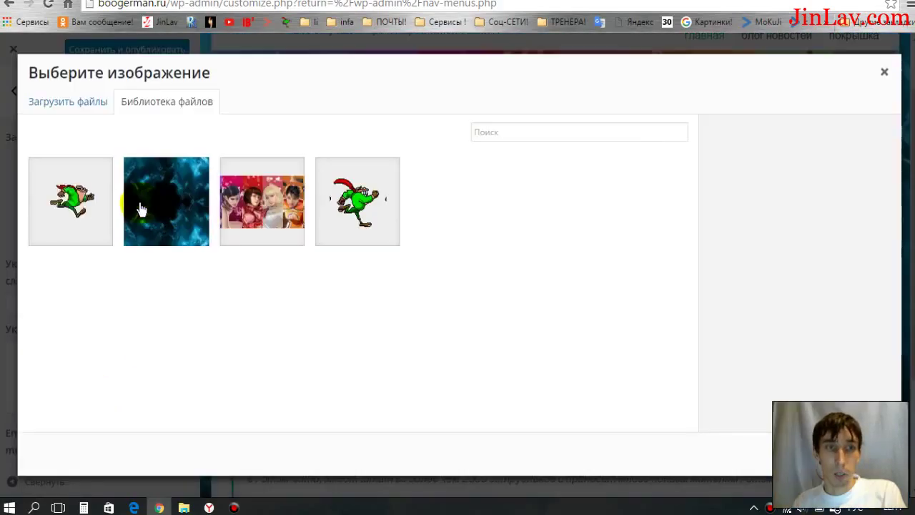
left_click(283, 211)
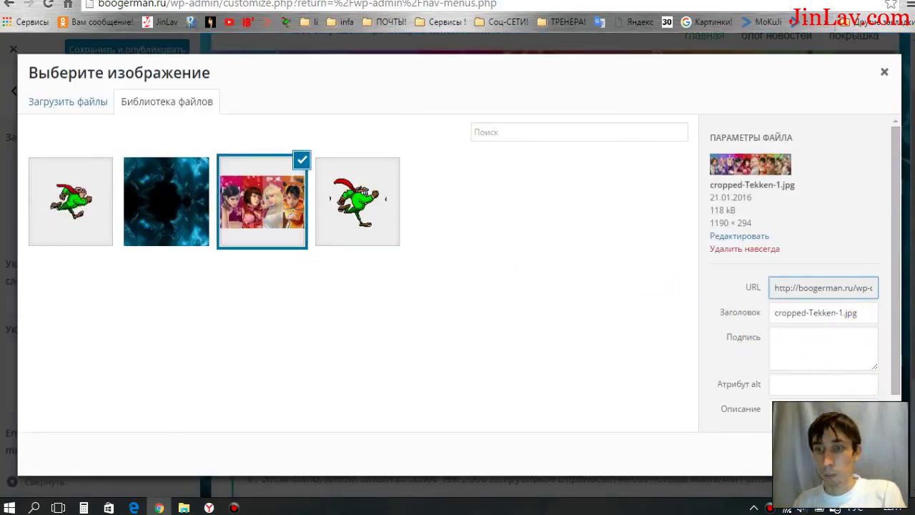
left_click(836, 452)
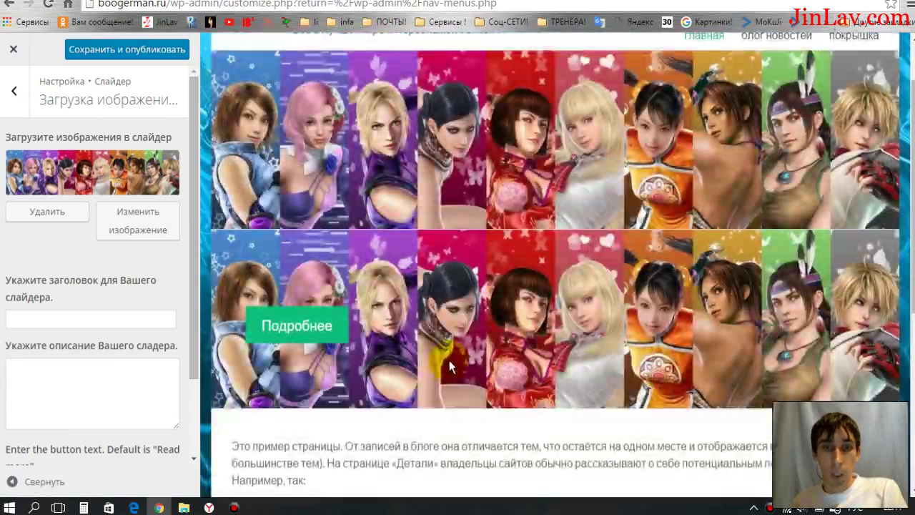
- Give the first slider image the title "как" and the description "вппекп"
scroll(500, 300, "down", 2)
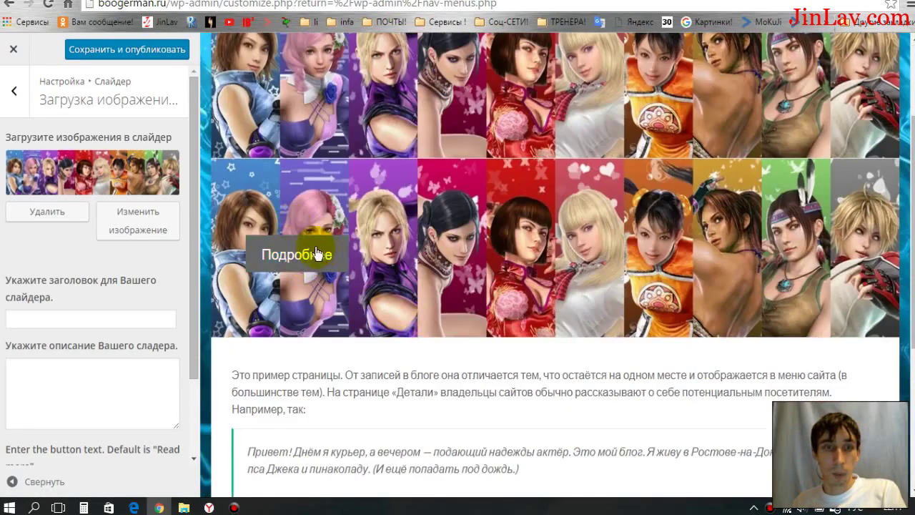
left_click(92, 320)
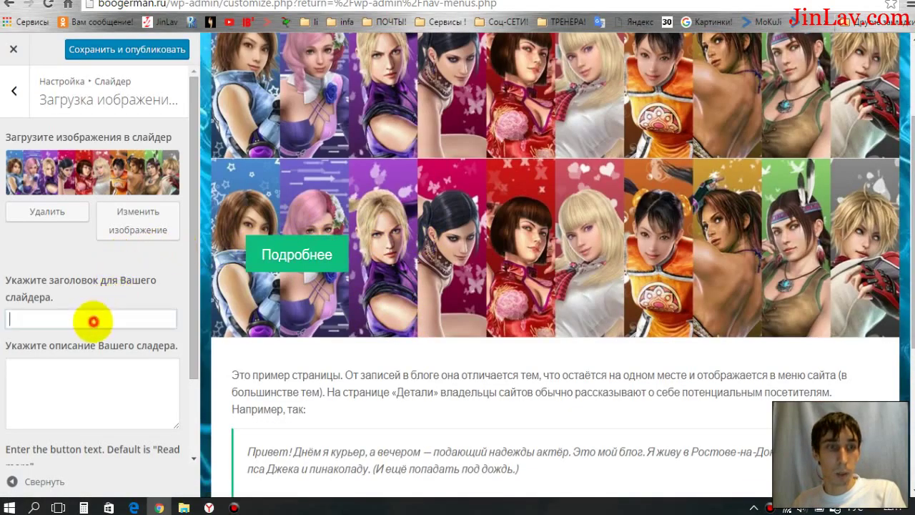
left_click(62, 380)
scroll(542, 244, "up", 2)
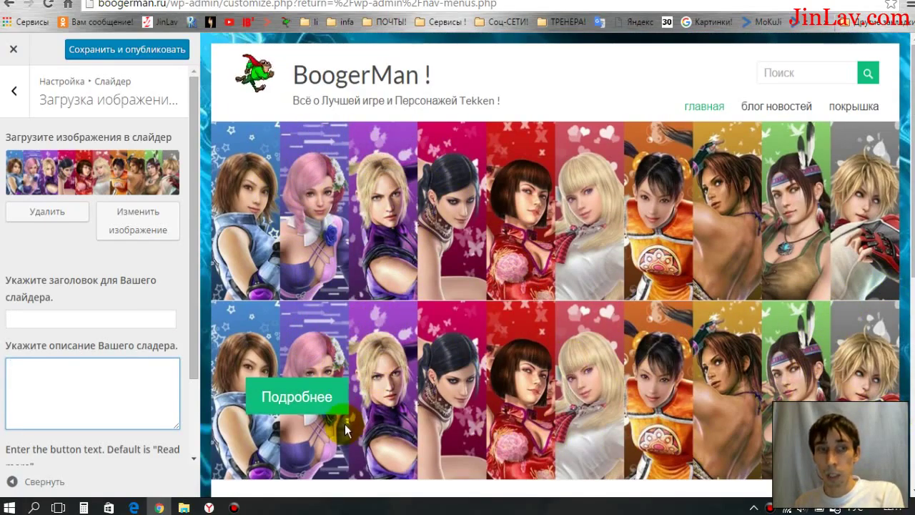
scroll(347, 419, "down", 3)
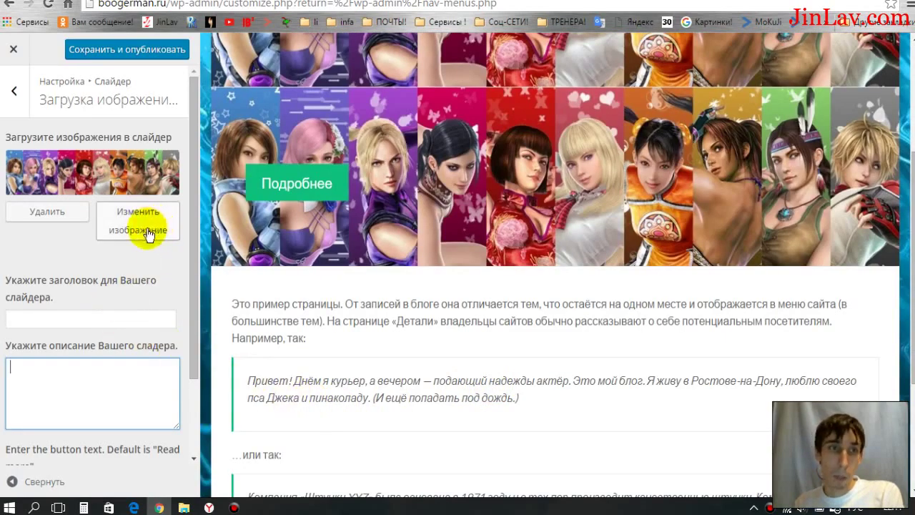
left_click(47, 319)
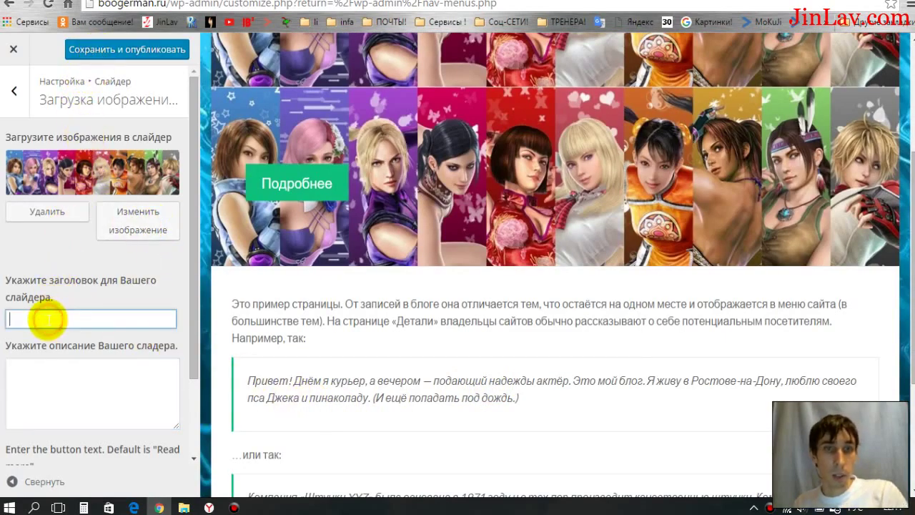
type("как")
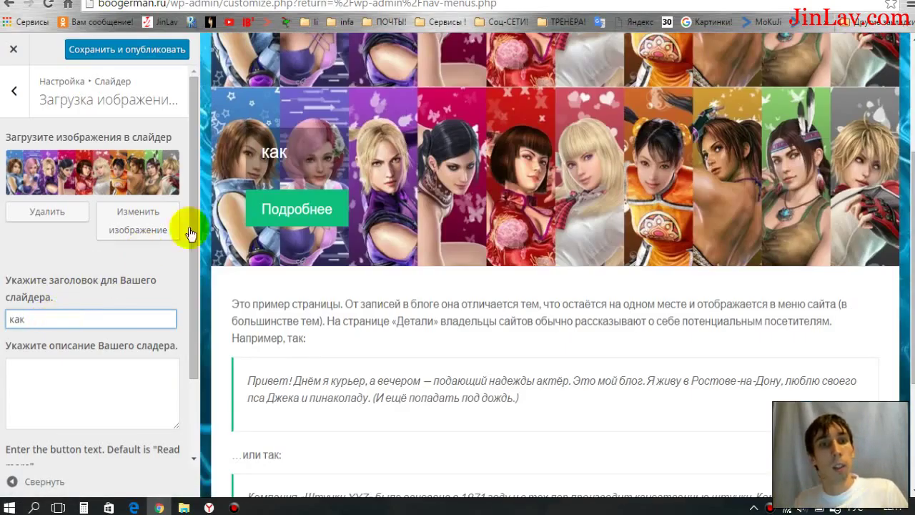
left_click(43, 360)
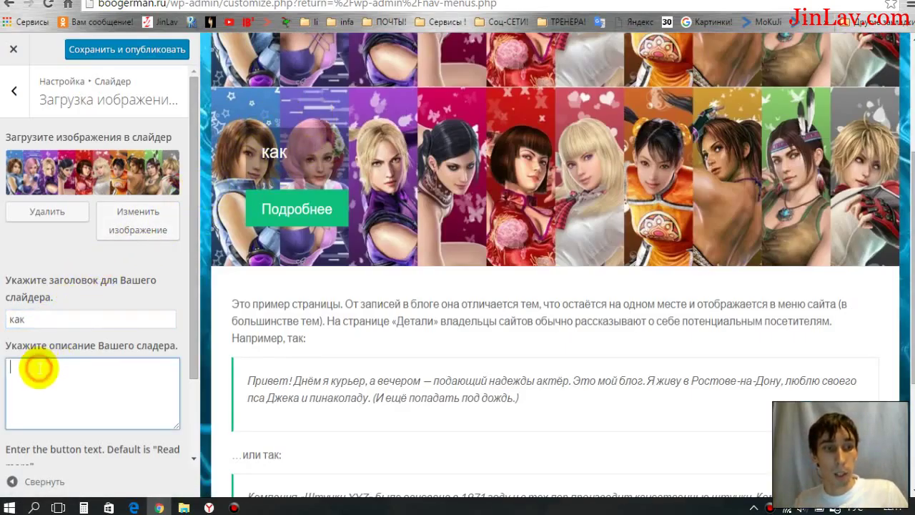
type("вппекп")
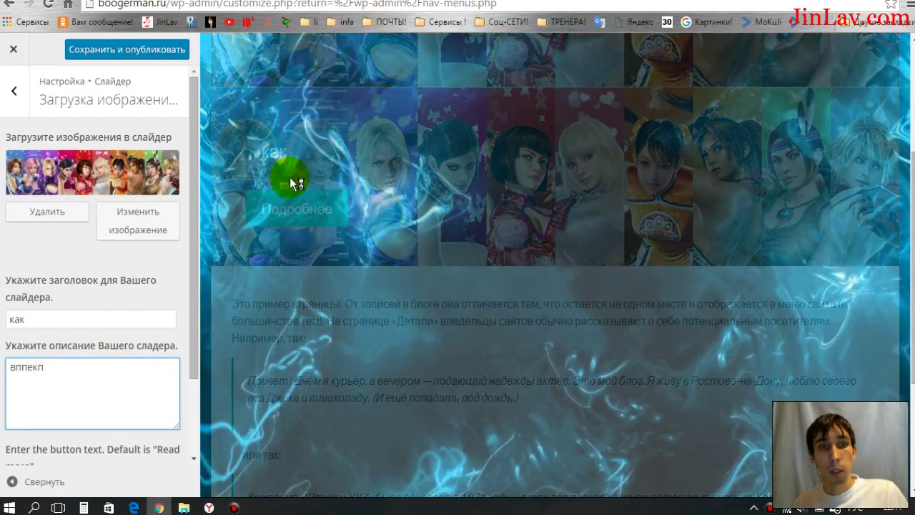